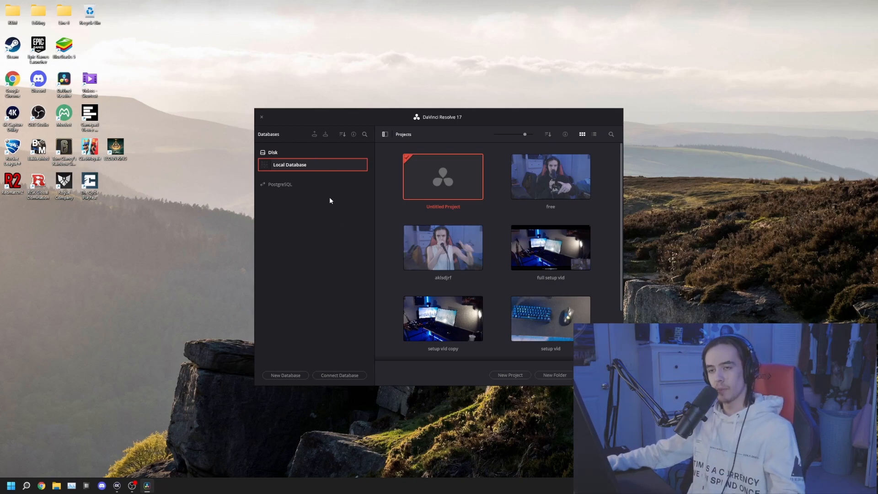
- Open the Untitled Project from the local database's project list
scroll(534, 290, down, 2)
scroll(493, 312, up, 2)
double_click(449, 183)
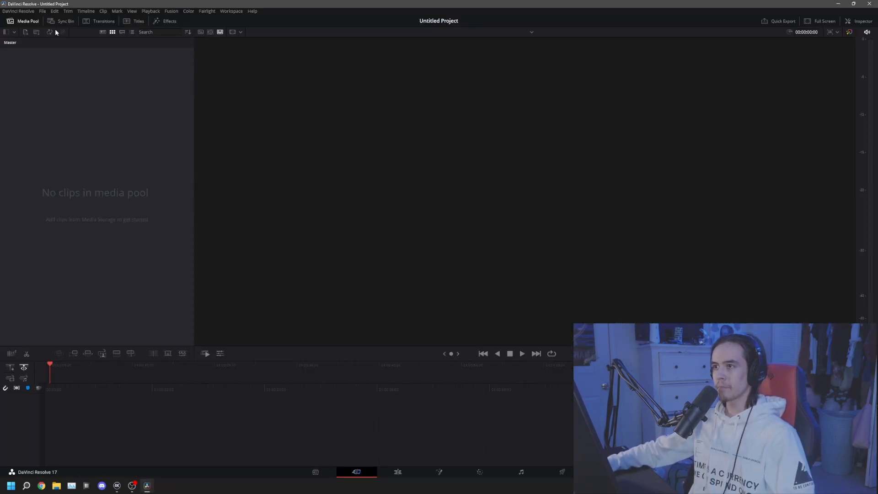
right_click(76, 107)
click(98, 134)
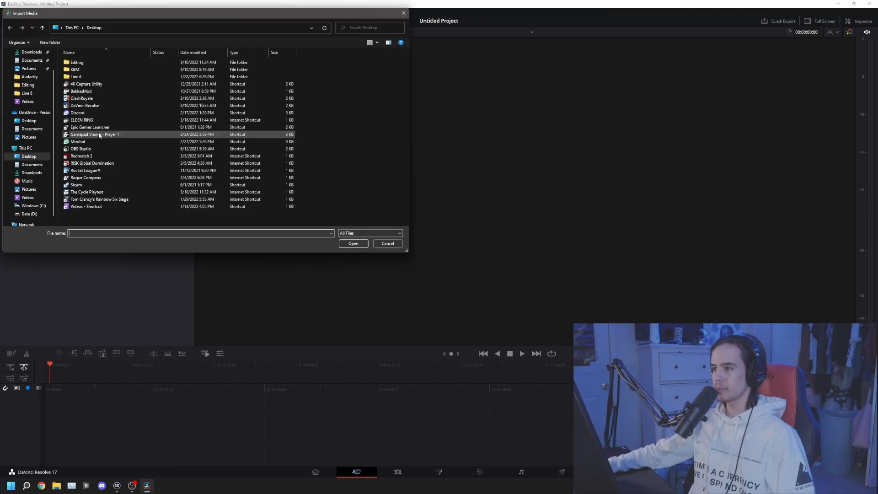
click(39, 103)
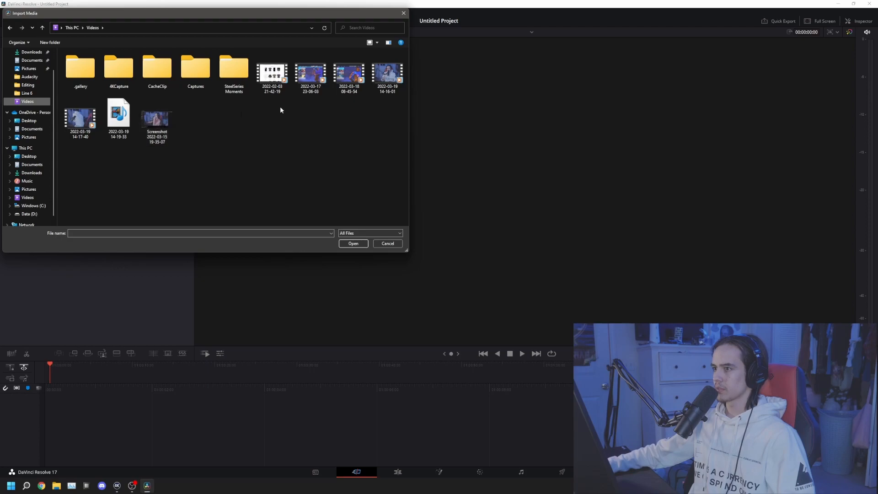
click(386, 75)
click(357, 246)
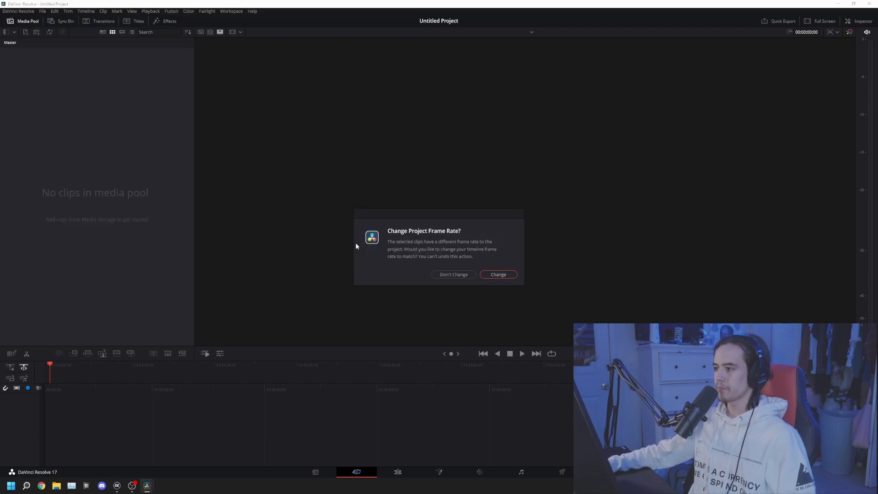
click(498, 275)
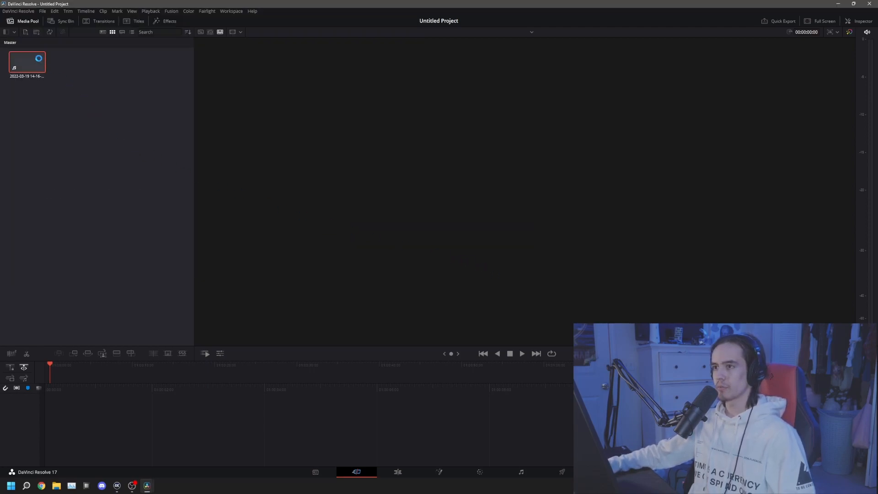
drag(27, 65, 180, 428)
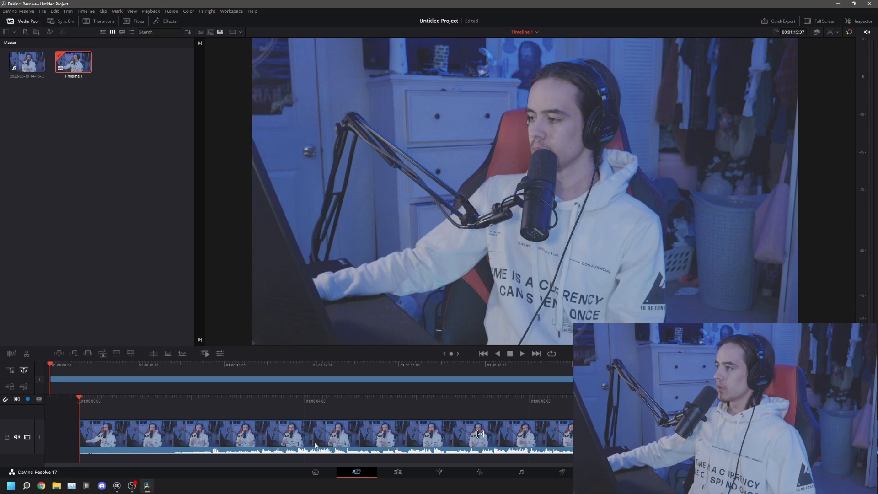
- Look over the Media, Cut and Fusion pages with the clip on the timeline
click(321, 471)
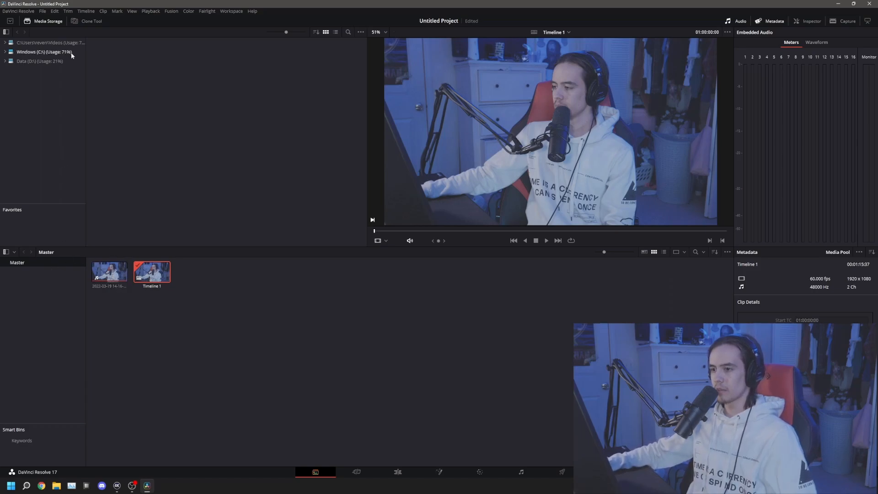
click(356, 472)
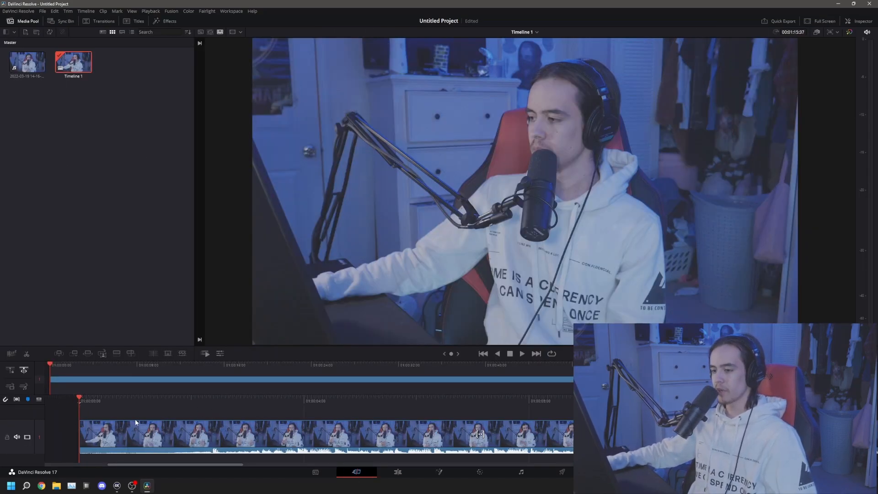
click(403, 474)
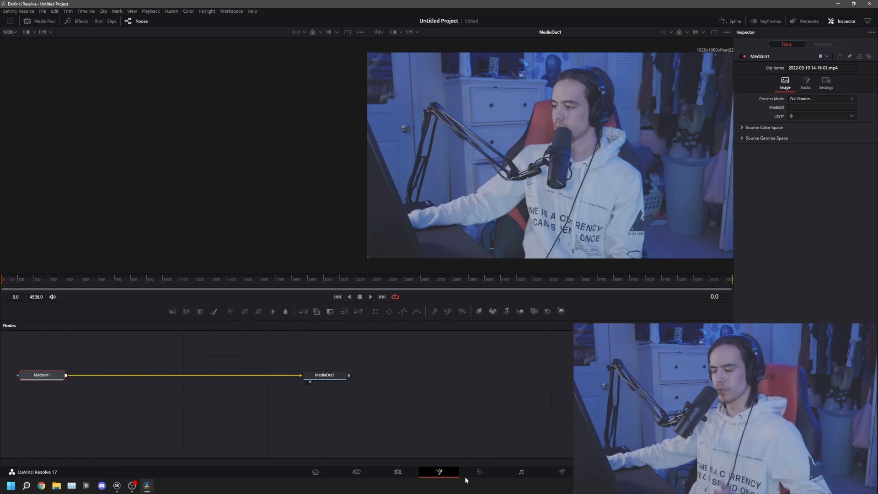
- Open the Color page and look through its grading palettes, including the Window and Tracker tools
click(480, 472)
click(10, 313)
click(31, 313)
click(50, 313)
click(71, 314)
click(91, 313)
click(183, 313)
click(207, 314)
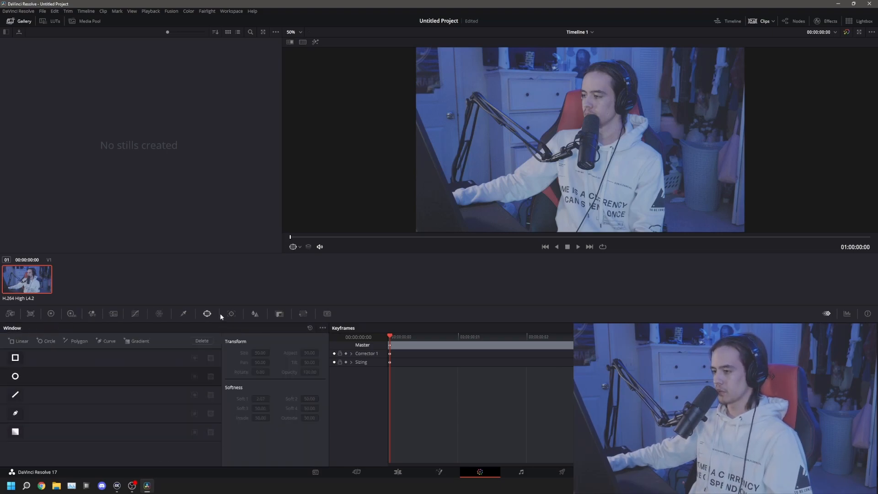
click(231, 313)
- View the Fairlight and Deliver pages and return to the Edit page
click(522, 473)
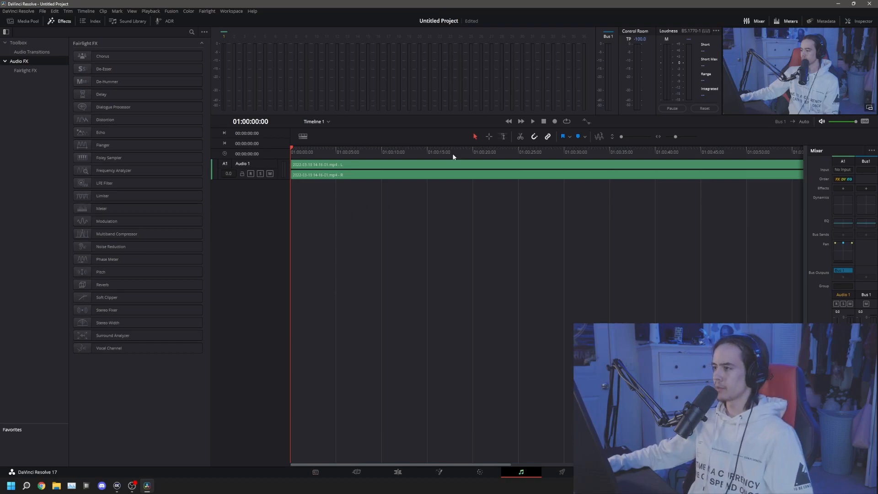
click(562, 471)
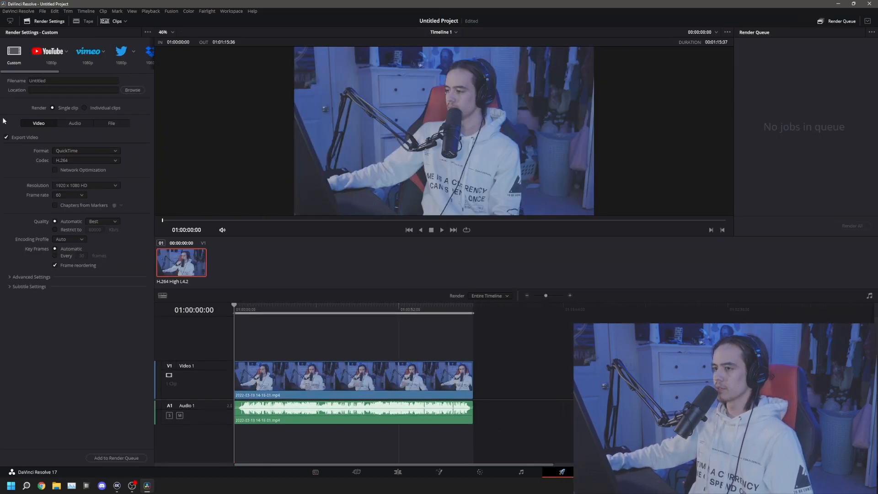
key(shift+4)
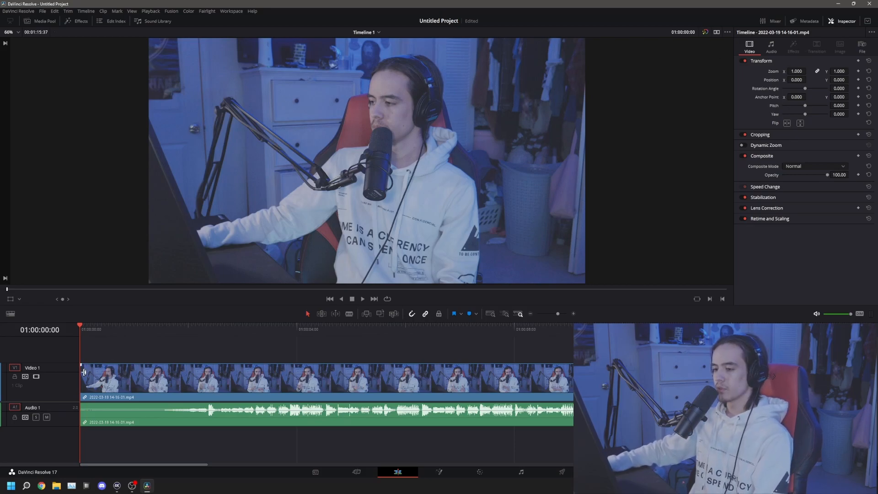
- Trim about 1.6 seconds off the start of the clip, close the gap, and play the new opening
drag(83, 374, 177, 382)
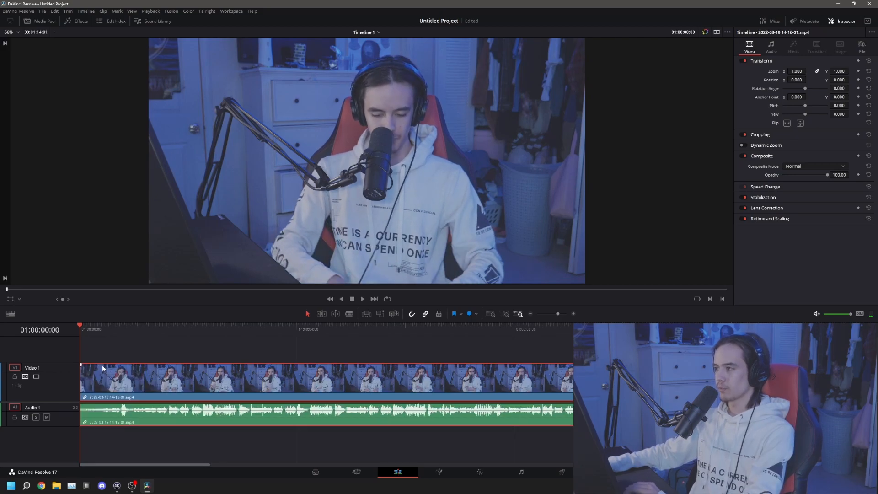
key(space)
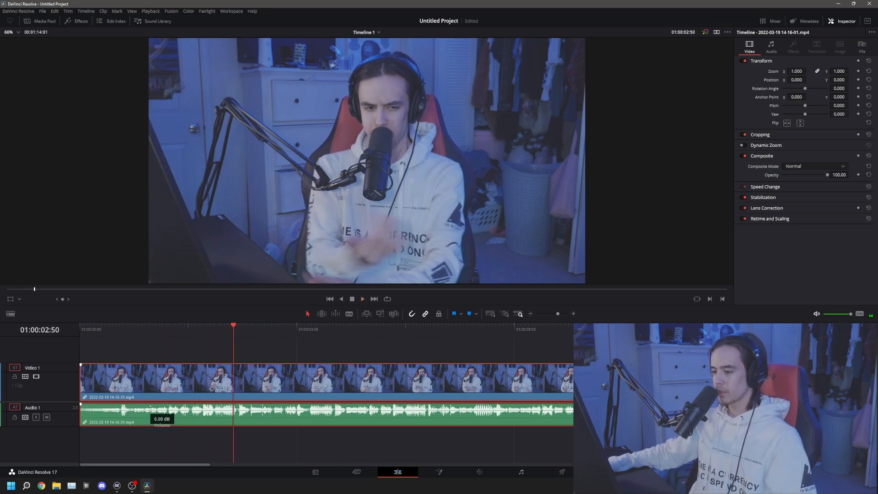
- Raise the clip's audio volume to about 5.23 dB and play the opening from the timeline start to check the sound
key(Home)
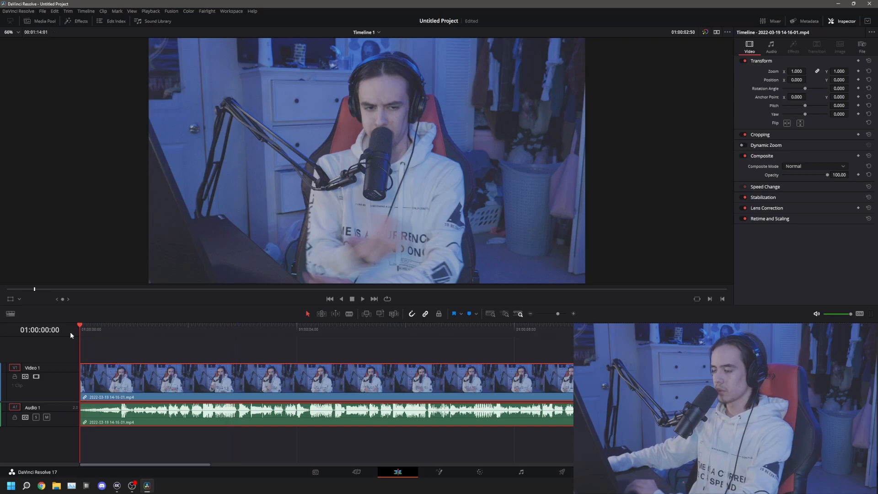
key(space)
key(XF86AudioLowerVolume)
key(XF86AudioRaiseVolume)
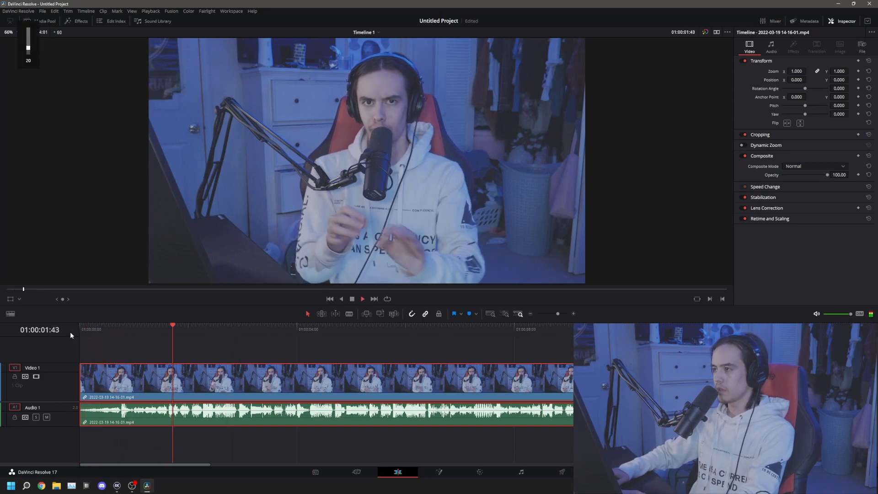
key(XF86AudioRaiseVolume)
drag(91, 327, 70, 329)
key(space)
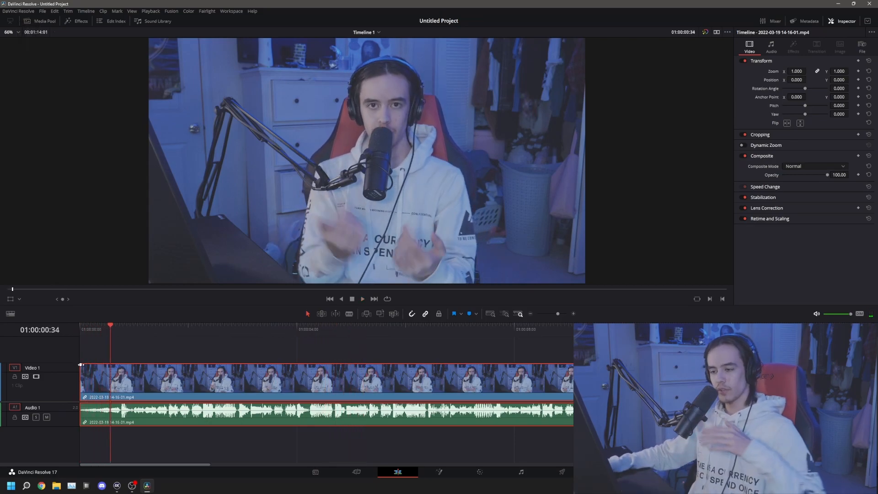
- Add fade-ins of about one second to the start of the video and audio, and play back the opening
drag(81, 365, 132, 365)
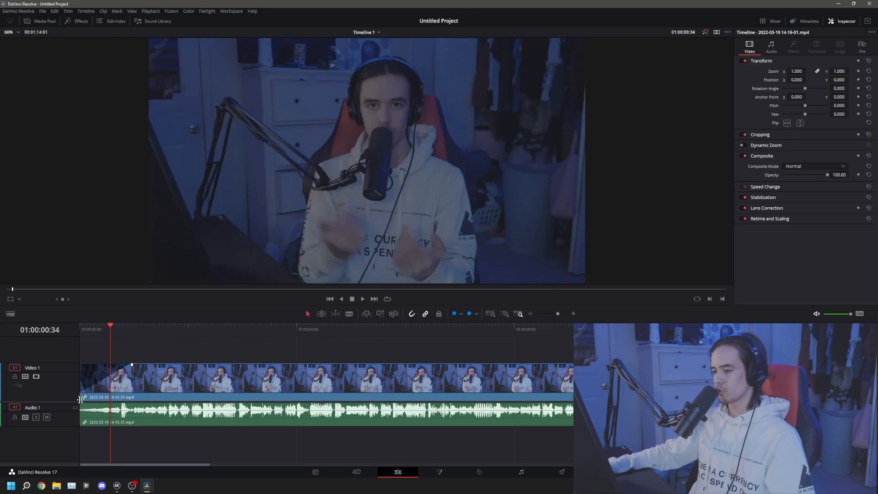
drag(81, 404, 127, 405)
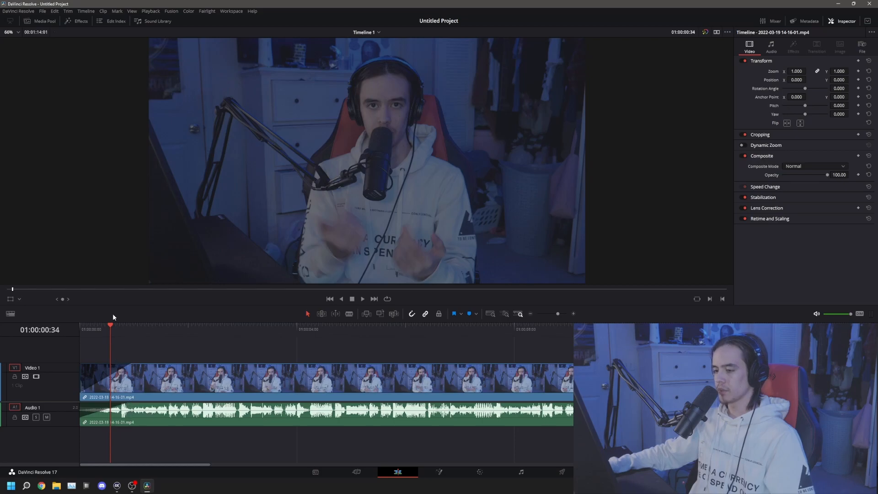
drag(111, 325, 68, 323)
key(space)
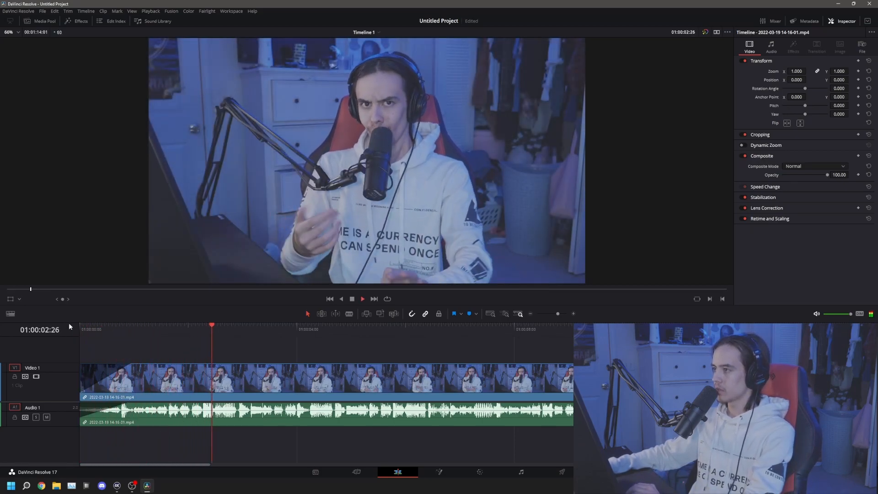
key(space)
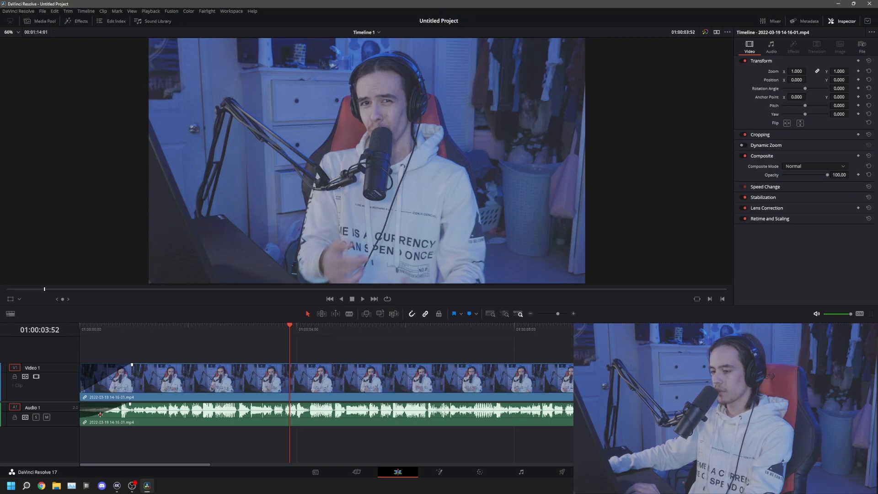
- Adjust the audio fade-in, extend the video fade-in to 01:03, and play the clip from the start
drag(130, 406, 123, 405)
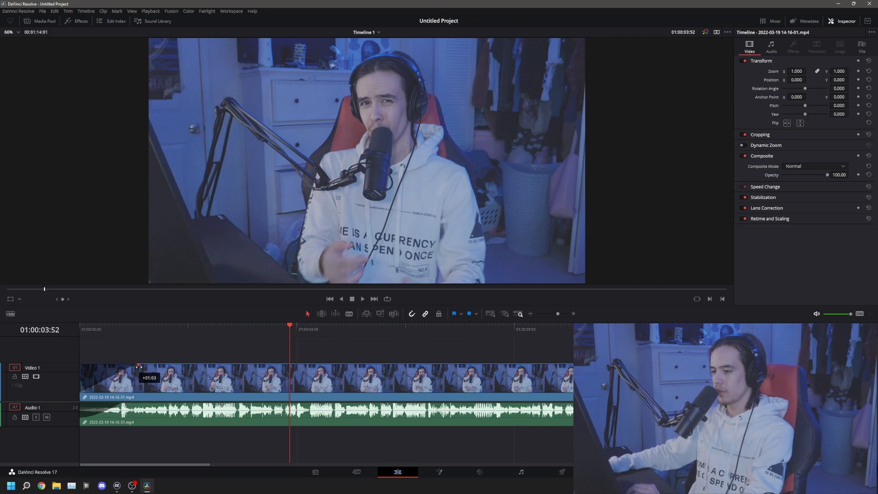
click(86, 328)
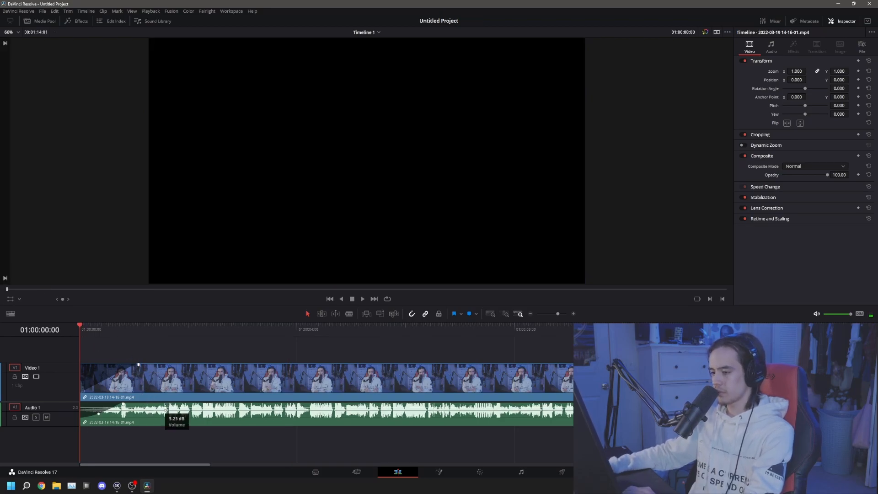
key(space)
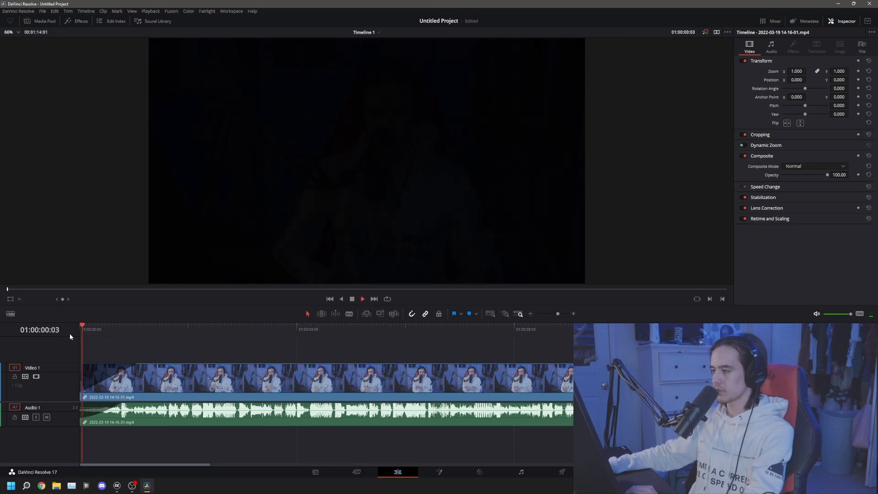
key(XF86AudioLowerVolume)
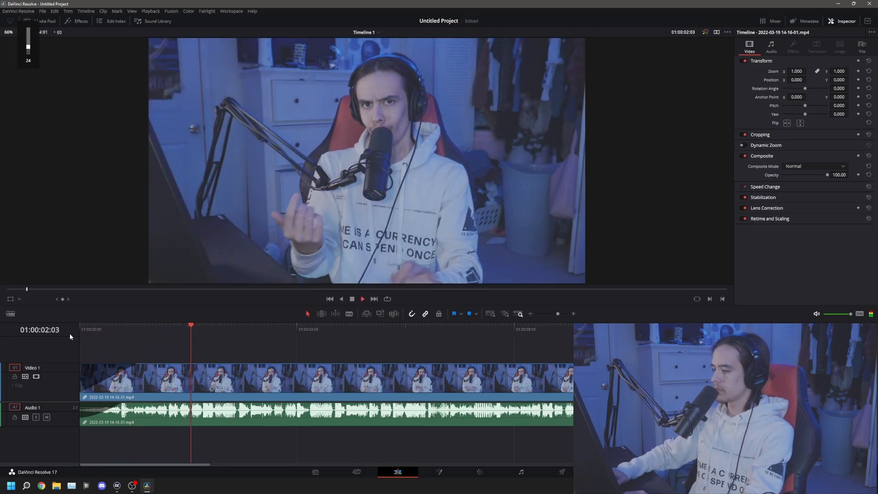
key(XF86AudioLowerVolume)
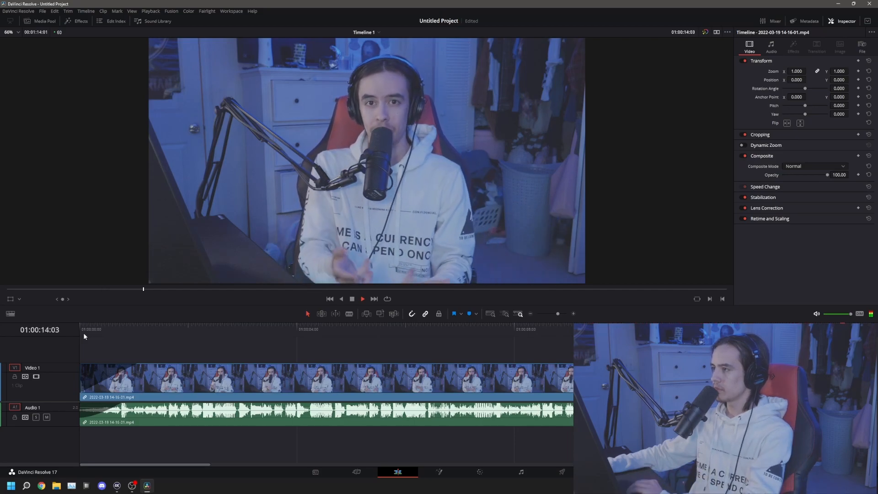
key(space)
- Add the Fairlight Multiband Compressor effect to the audio clip, leaving its settings at default
scroll(394, 330, down, 2)
click(393, 330)
drag(393, 330, 368, 332)
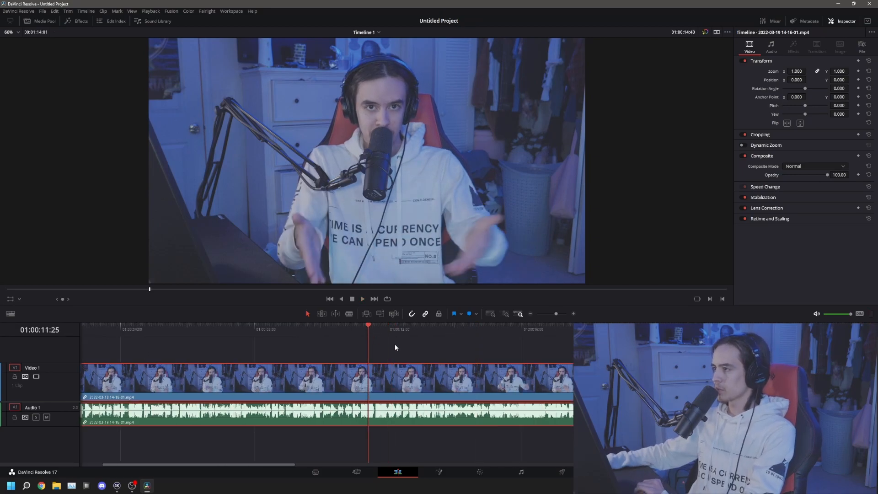
click(75, 21)
click(25, 126)
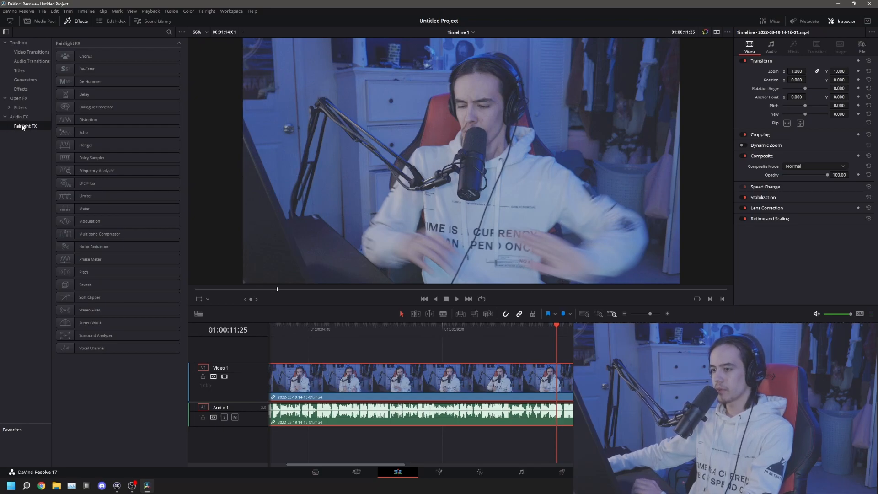
drag(105, 233, 319, 414)
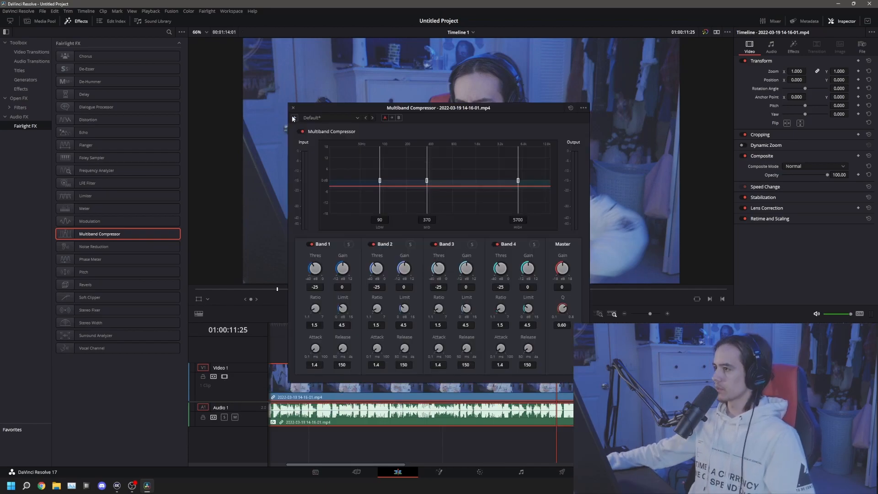
click(293, 109)
- Add the Fairlight Limiter effect to the audio clip at its defaults, return to the timeline start, and hide the effects library
drag(110, 195, 331, 417)
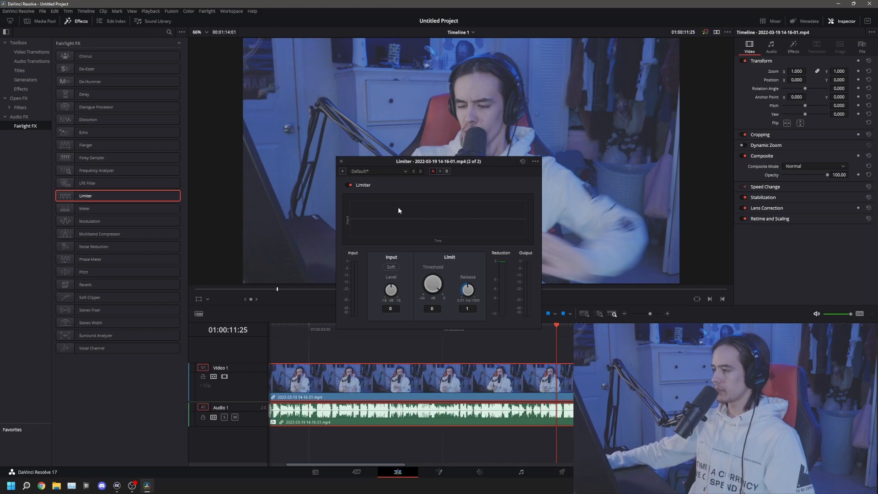
click(342, 162)
drag(321, 331, 262, 331)
click(76, 21)
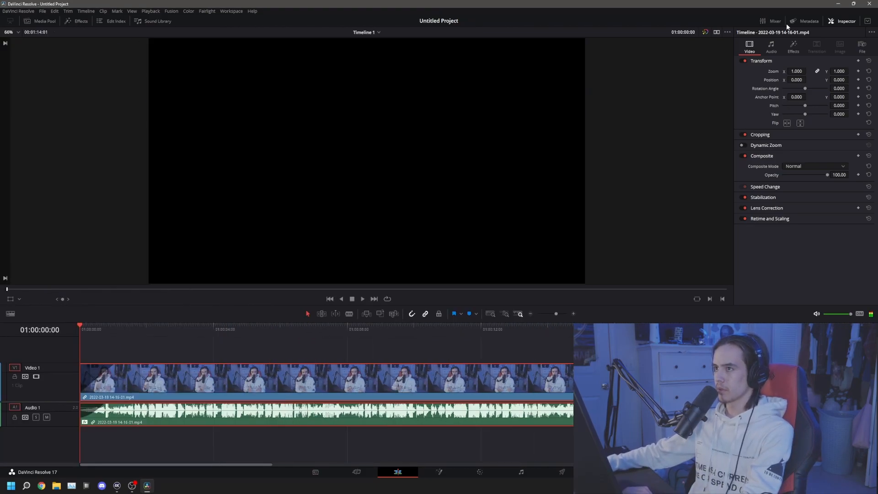
- Open the clip's Multiband Compressor settings and raise the master gain to 2 dB during playback
click(794, 47)
click(869, 76)
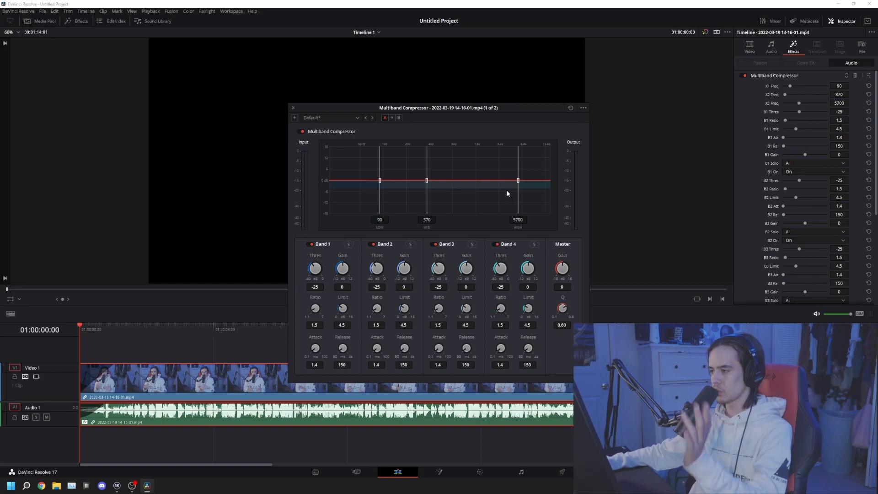
key(space)
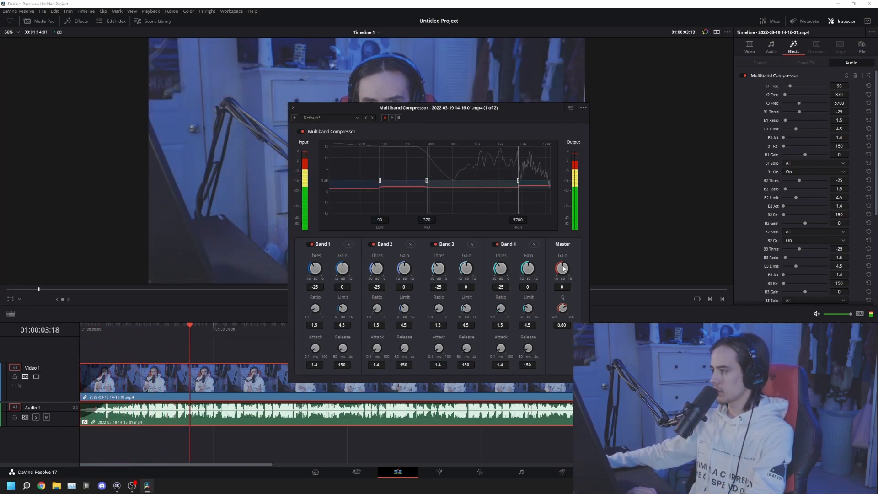
drag(563, 261, 570, 267)
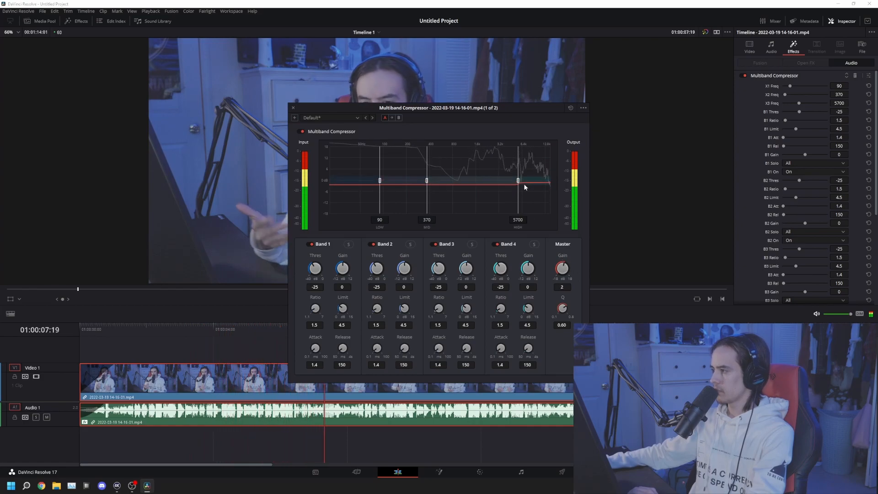
- Set the Multiband Compressor's crossover frequencies to 55, 386 and 6008, and close its settings
drag(518, 180, 521, 181)
drag(427, 181, 364, 181)
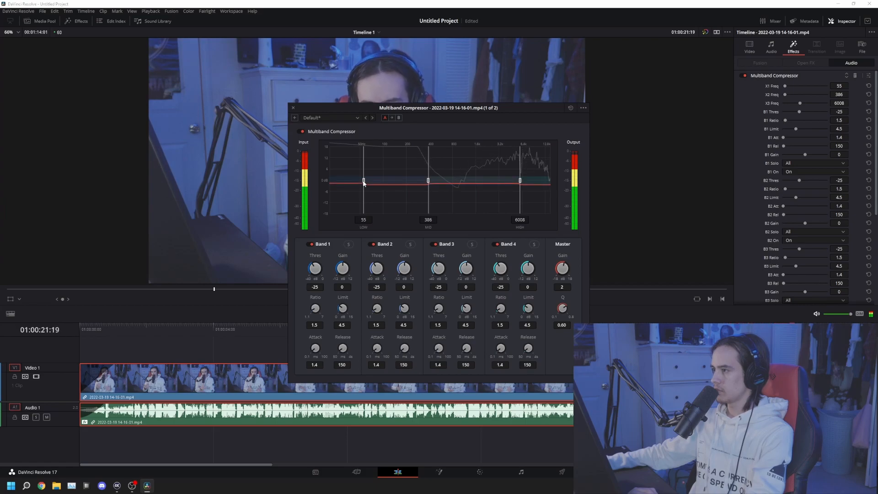
click(293, 109)
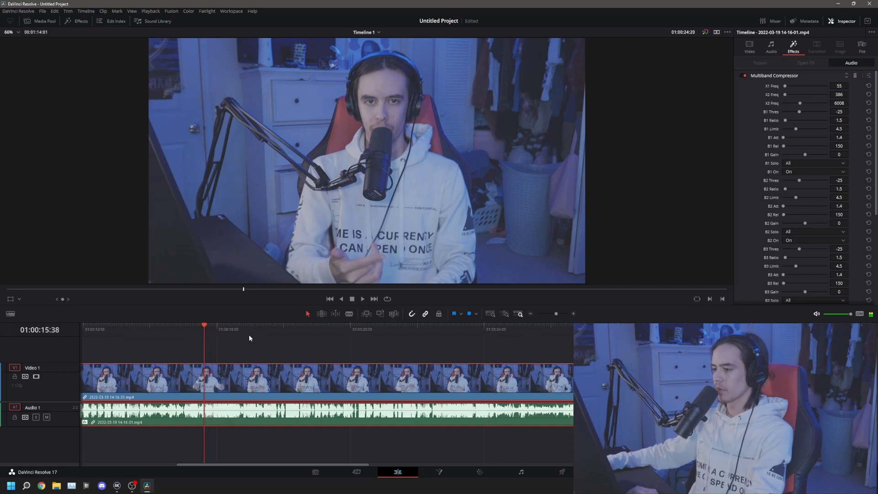
- Open the clip's Limiter settings and play the timeline from the start
scroll(758, 222, down, 5)
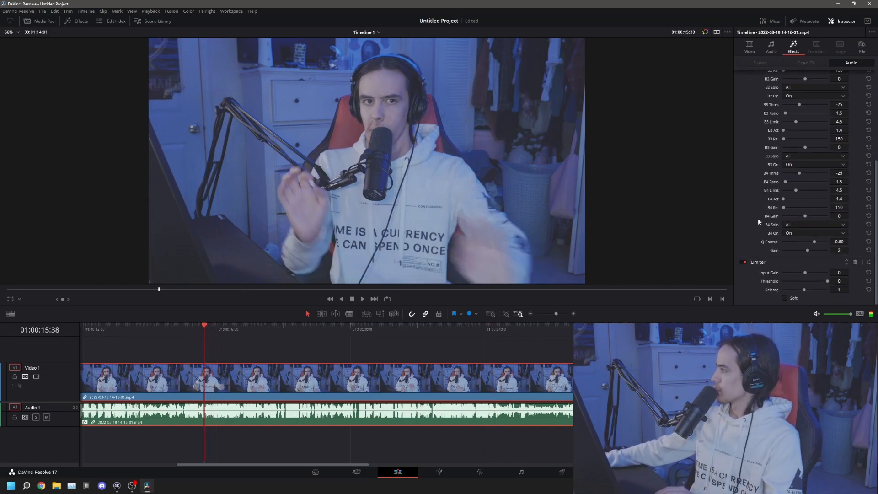
click(868, 262)
drag(179, 330, 67, 328)
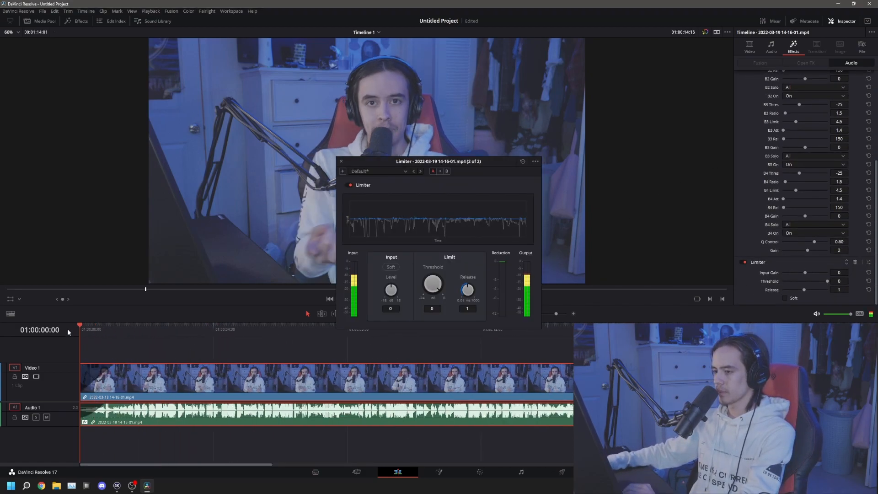
key(space)
- Try the Limiter's Maximize and Transparent Master presets during playback
click(378, 171)
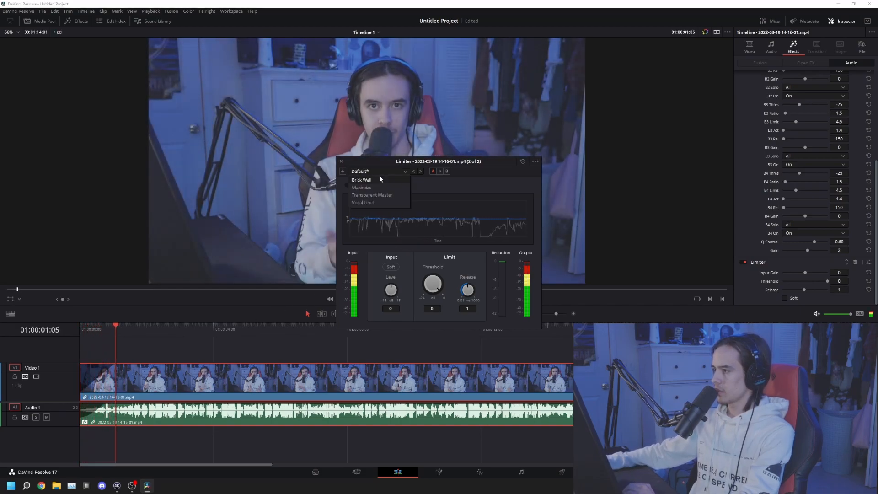
click(378, 187)
click(385, 172)
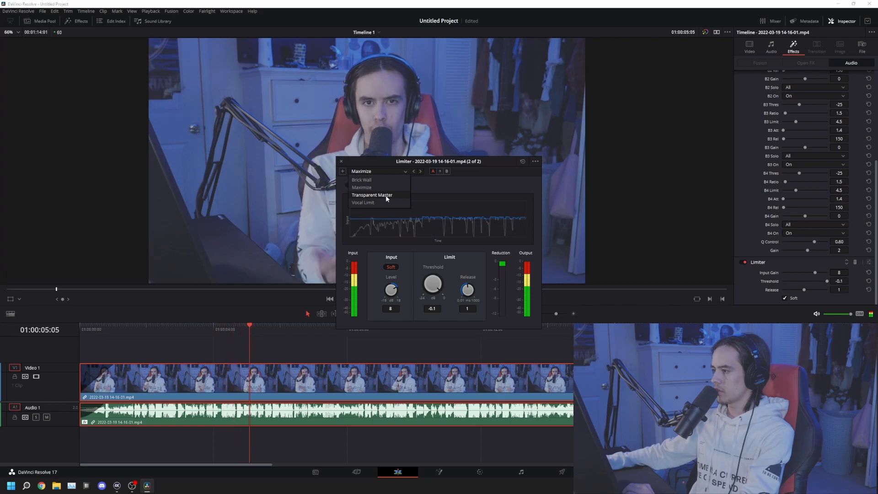
click(386, 196)
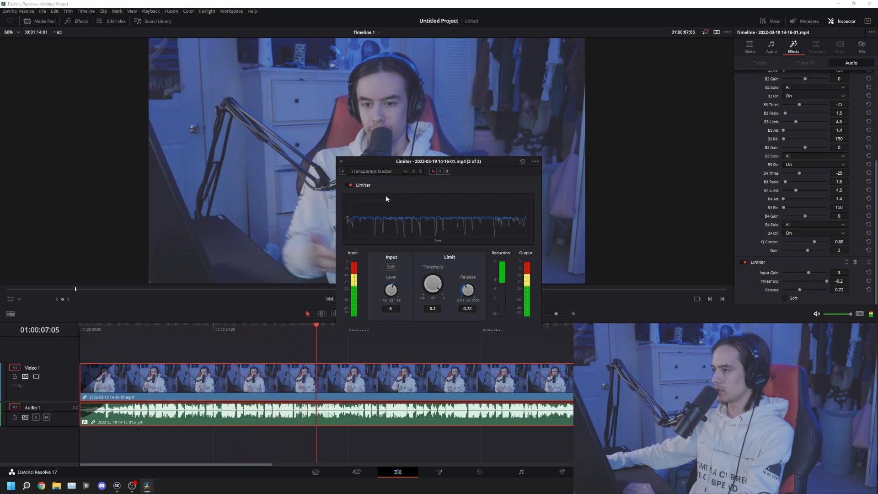
- Apply the Brick Wall preset to the Limiter, then close its settings and hide the Inspector
click(381, 172)
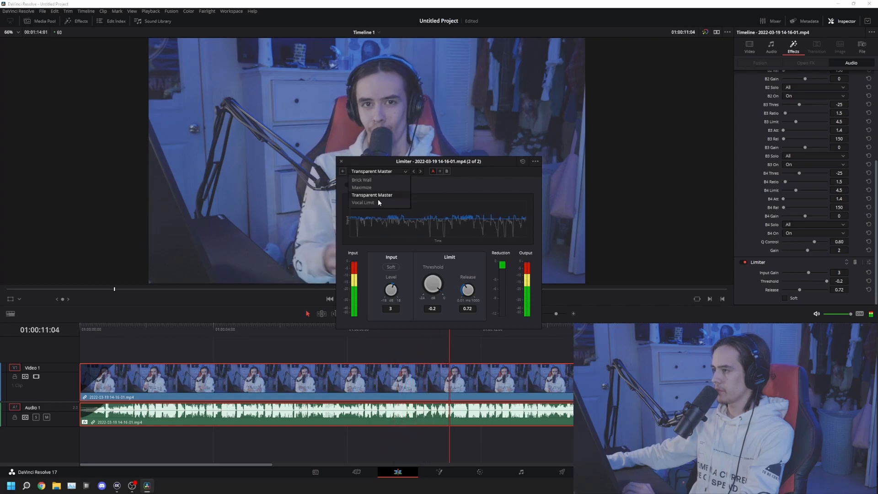
click(372, 180)
click(377, 171)
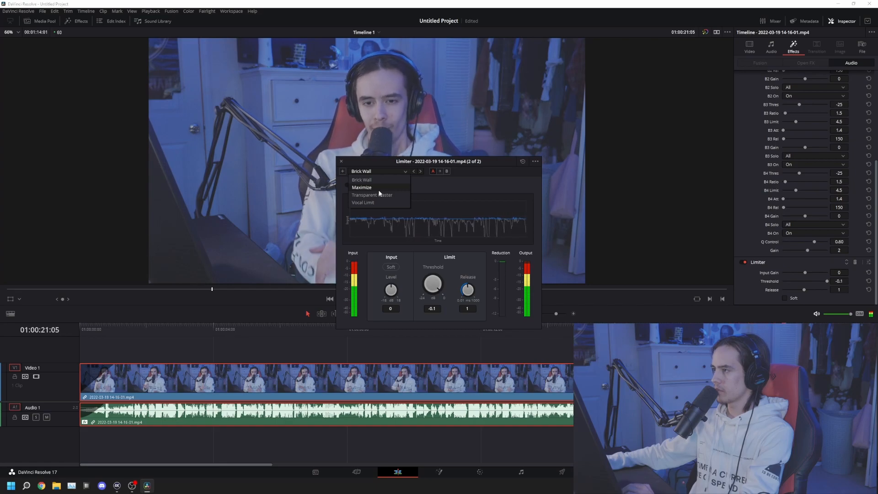
click(342, 161)
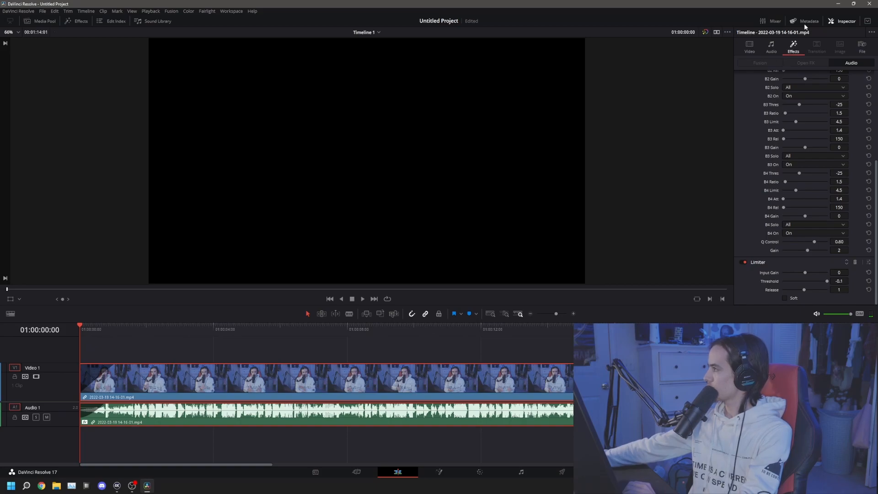
click(843, 21)
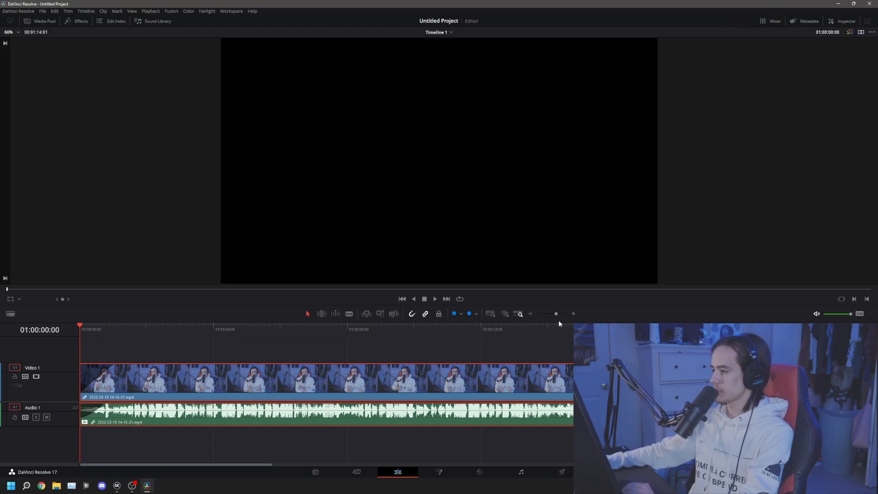
- Trim the end of the clip to a timeline duration of 00:01:12:51 and extend its video fade-out
drag(556, 314, 551, 314)
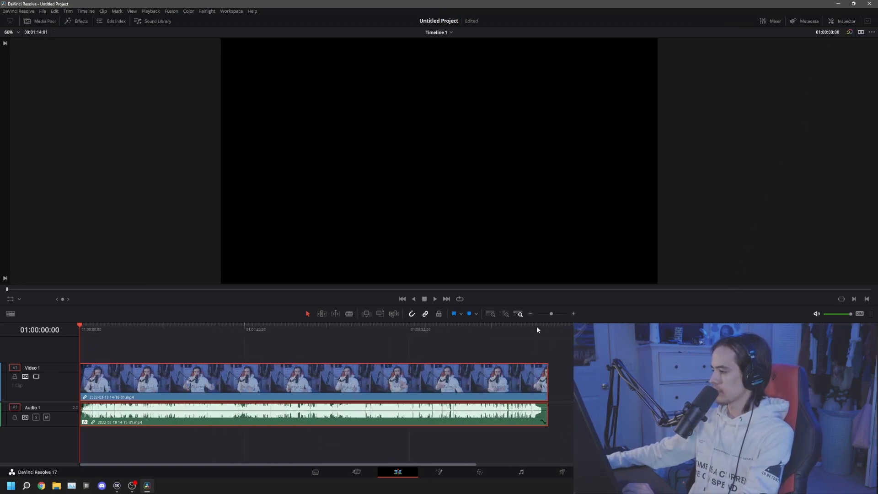
click(519, 328)
key(space)
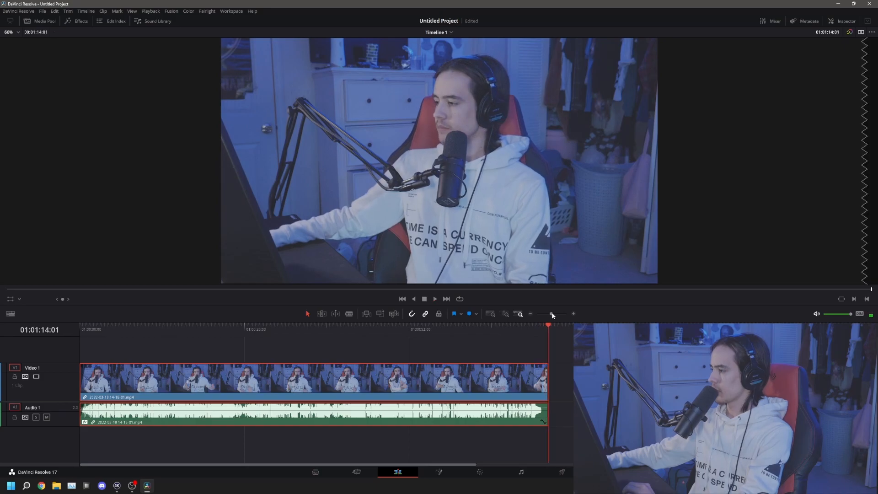
drag(552, 315, 557, 315)
drag(475, 383, 347, 370)
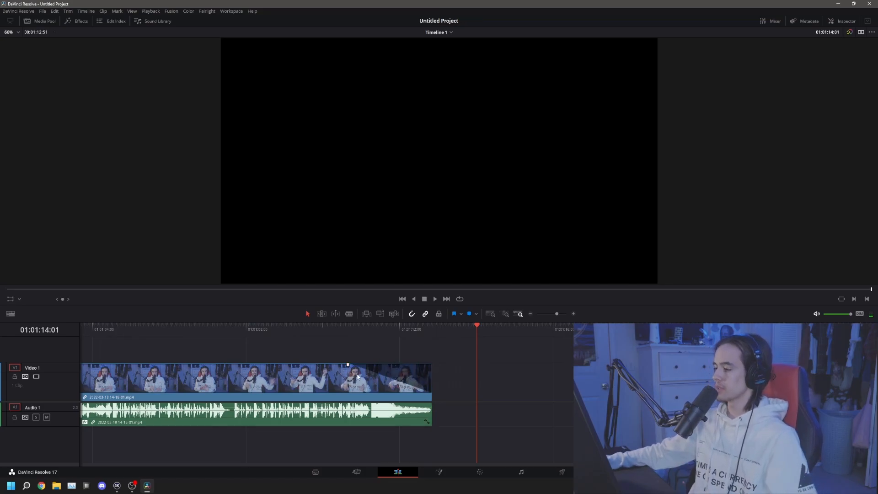
- Extend the audio fade-out at the clip's end to about 02:13 and play the ending
drag(430, 405, 357, 405)
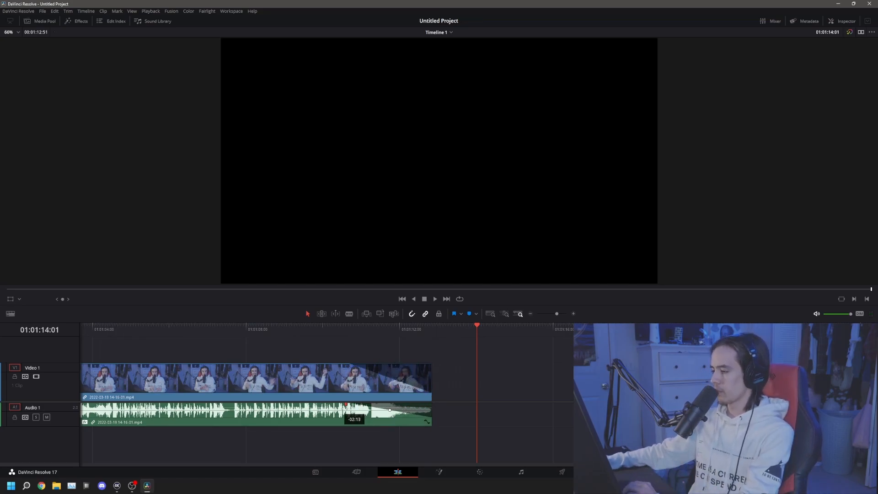
click(285, 326)
key(space)
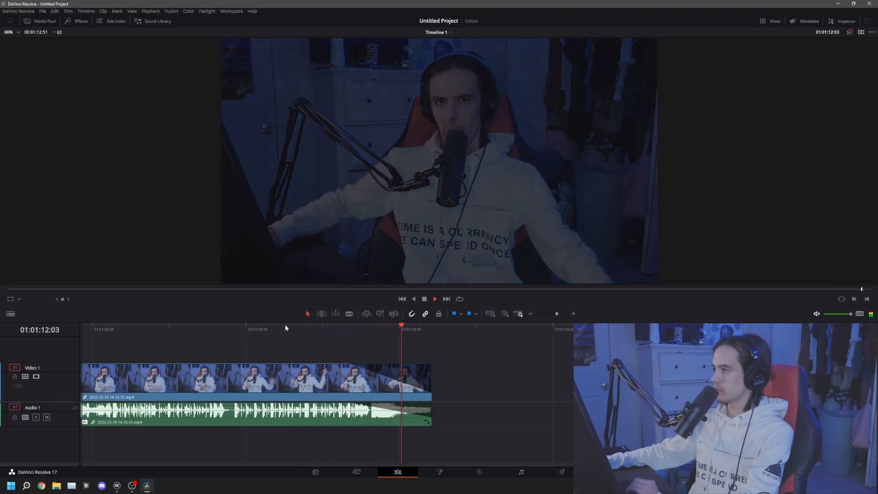
- Play the clip from the start, raise its audio volume to 6.03, and hide the Inspector
drag(446, 450, 191, 459)
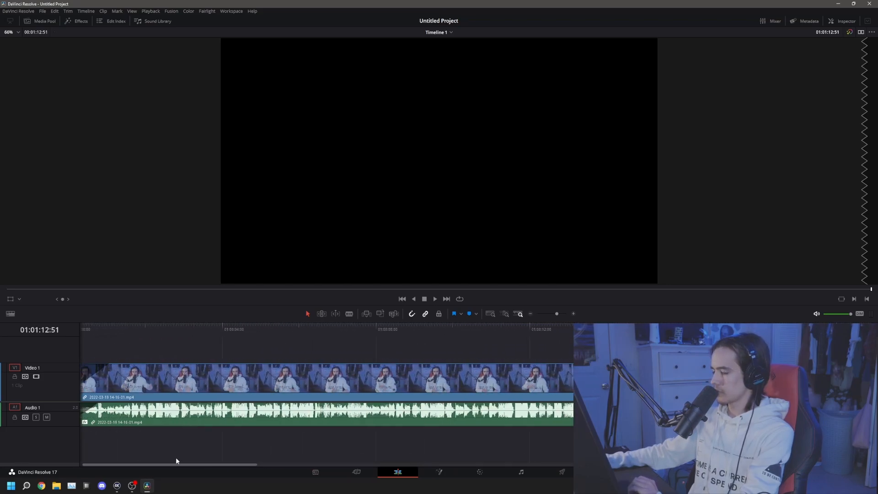
click(126, 326)
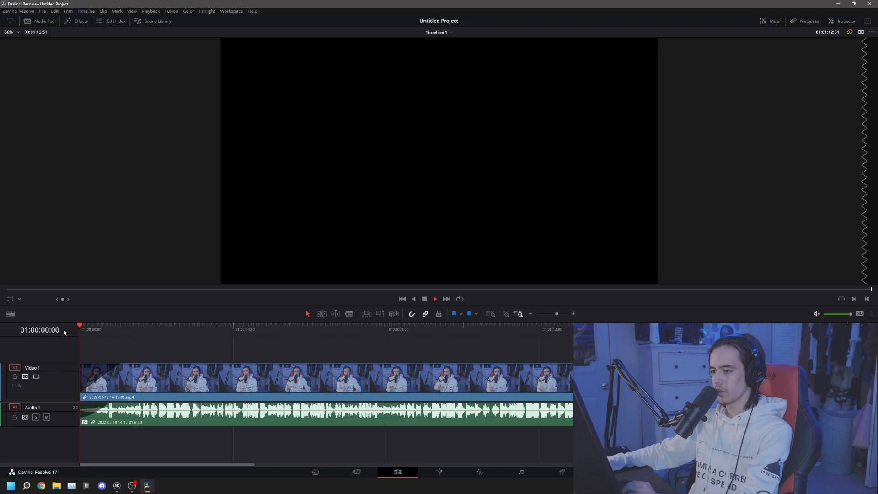
key(space)
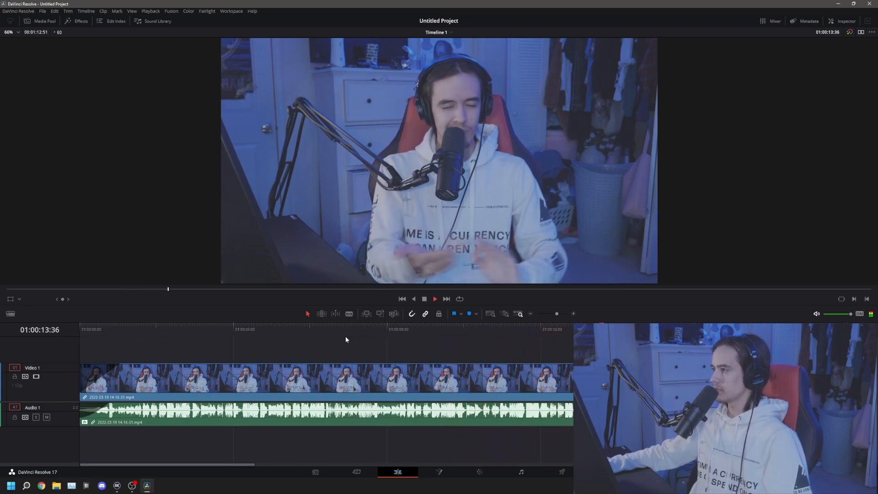
click(830, 21)
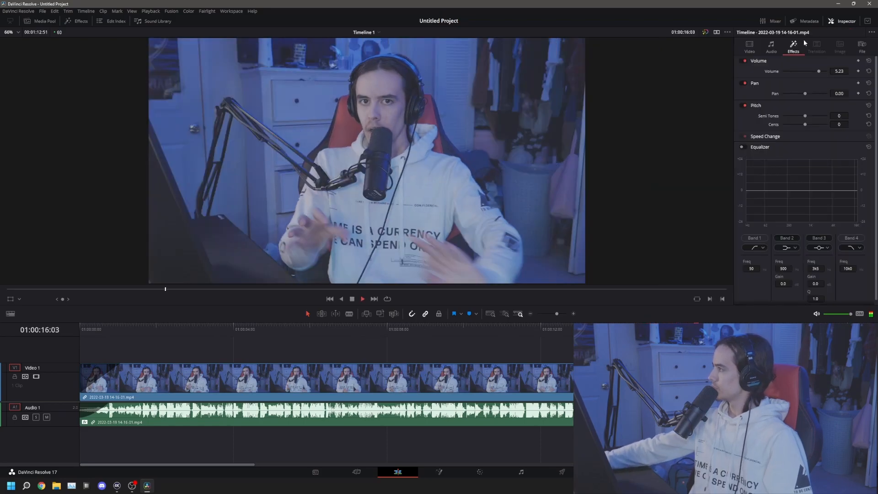
click(770, 48)
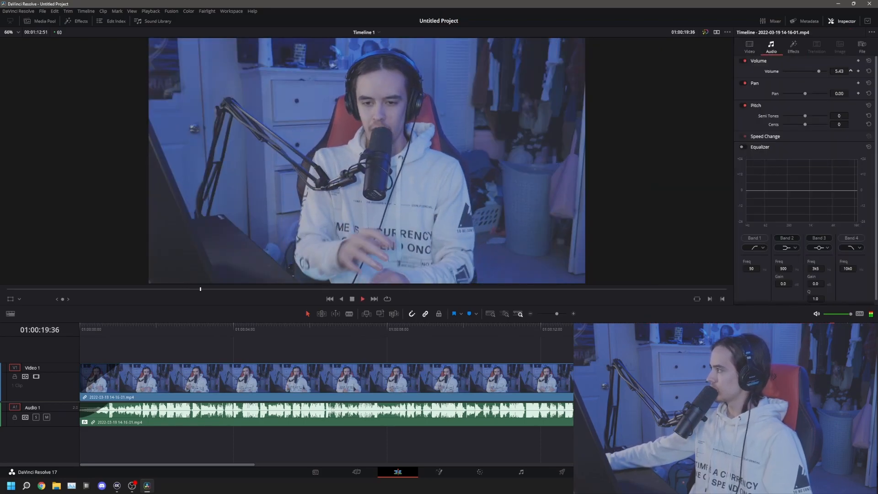
click(851, 71)
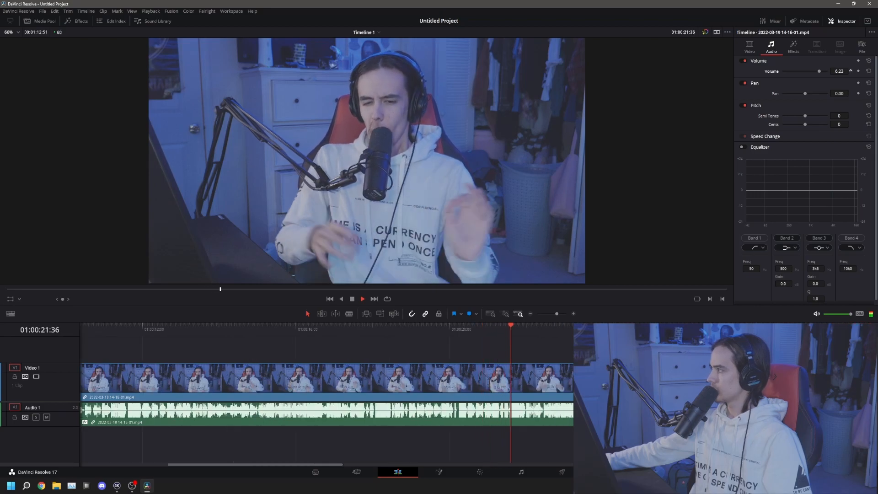
drag(851, 71, 842, 71)
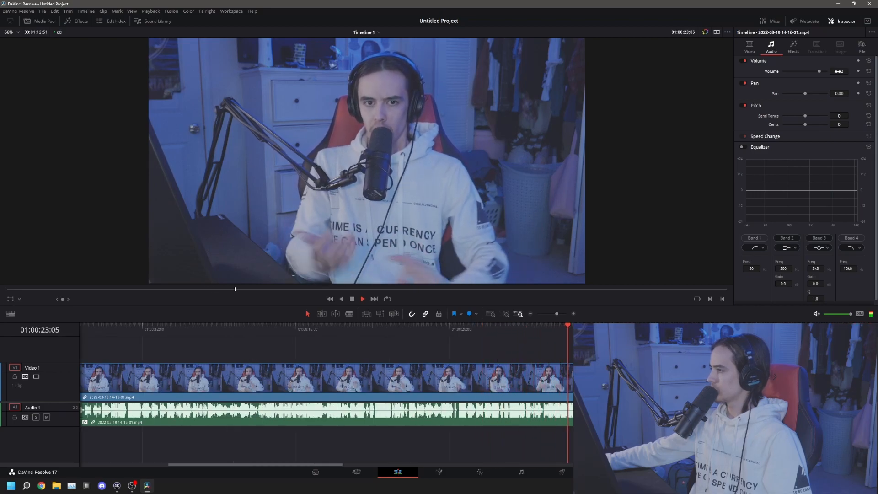
click(791, 51)
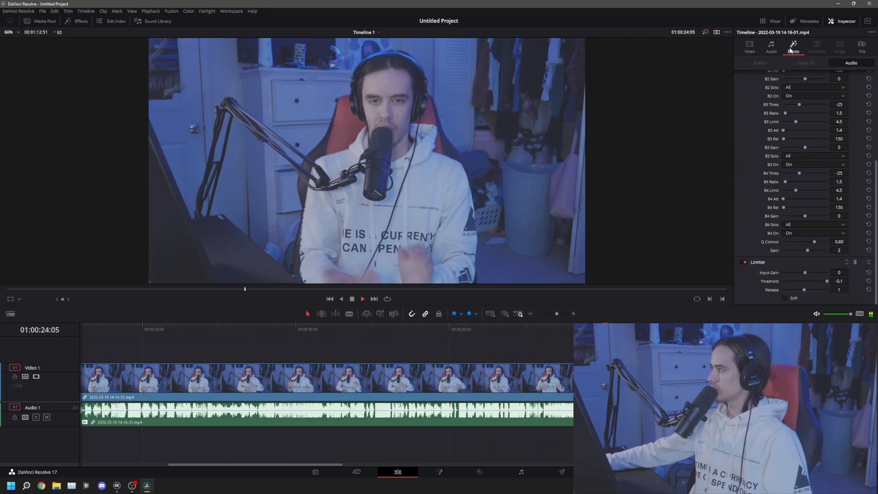
click(841, 21)
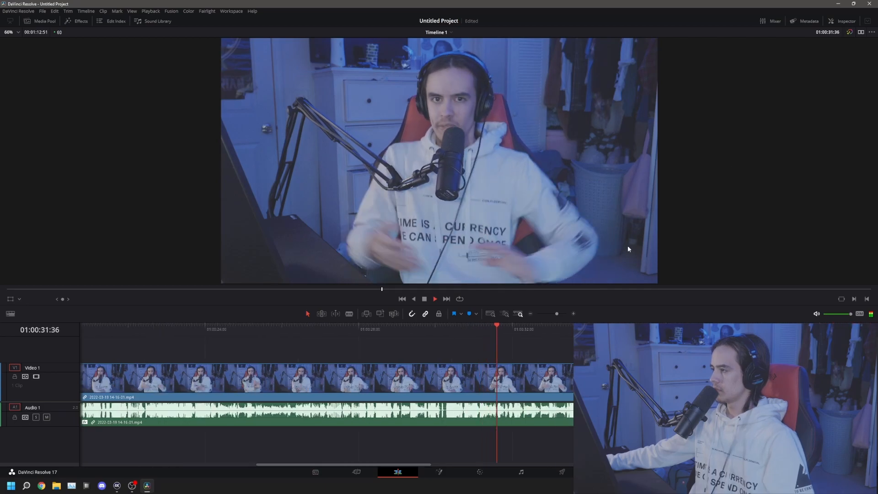
- Turn on the clip's Equalizer with all four bands enabled and play from the timeline start
key(space)
drag(266, 335, 79, 332)
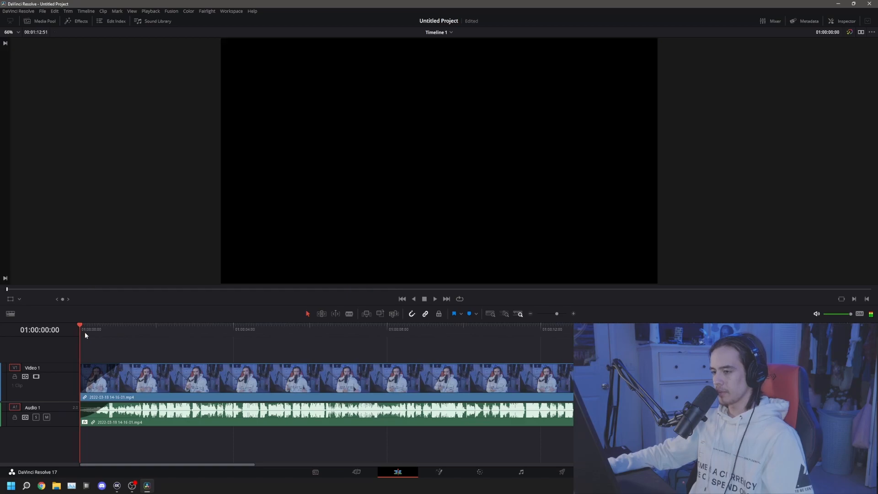
key(ctrl+a)
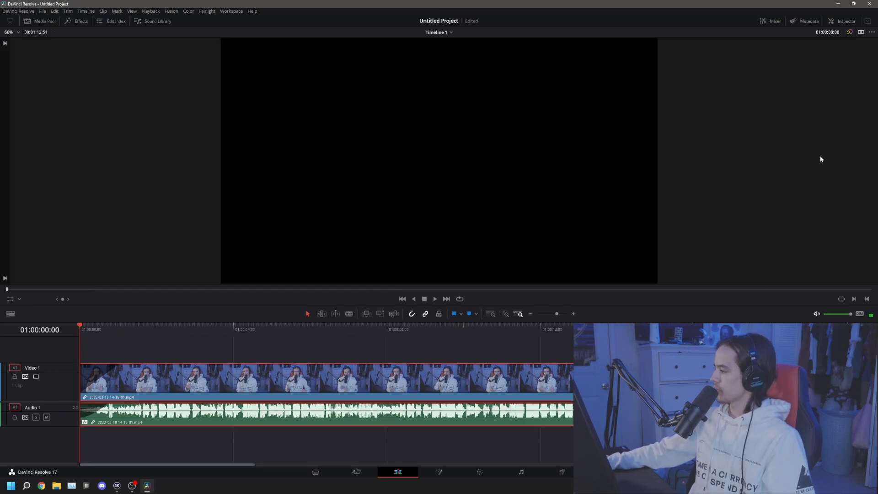
click(843, 22)
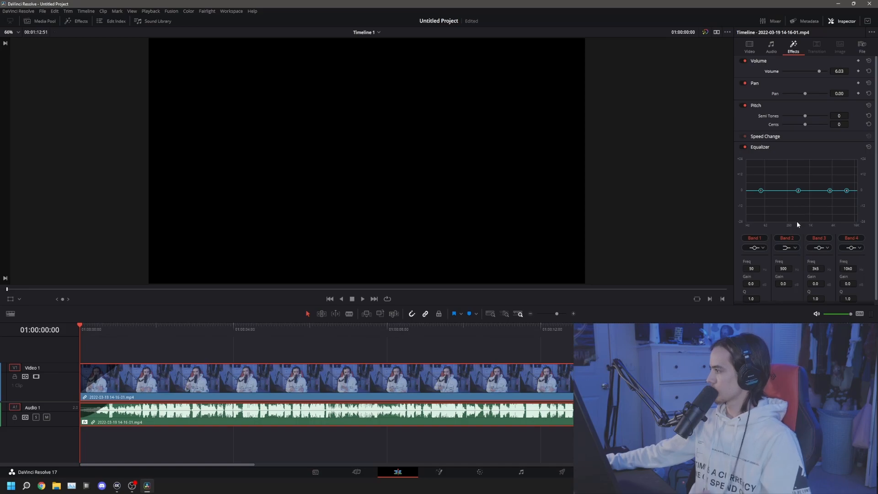
key(space)
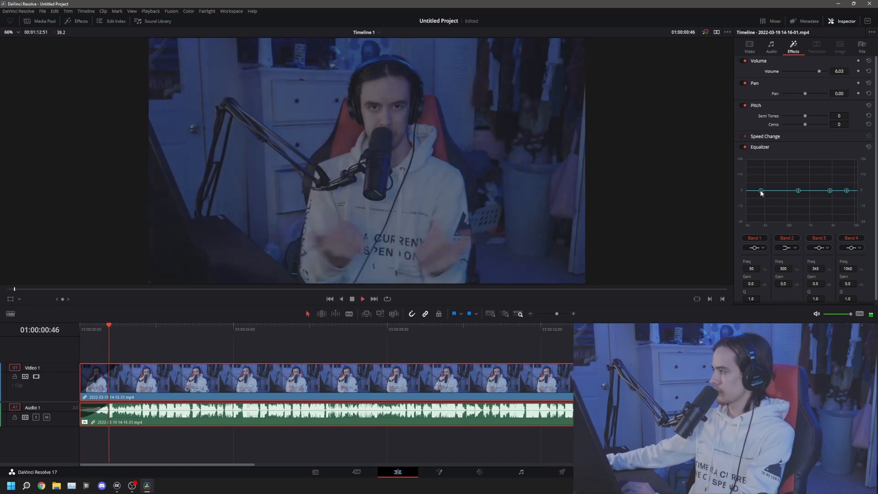
- Boost equalizer Band 1 to +1.8, Band 3 to +4.2 and Band 4 to +5.2 during playback, and shift Band 2 slightly
drag(761, 192, 762, 190)
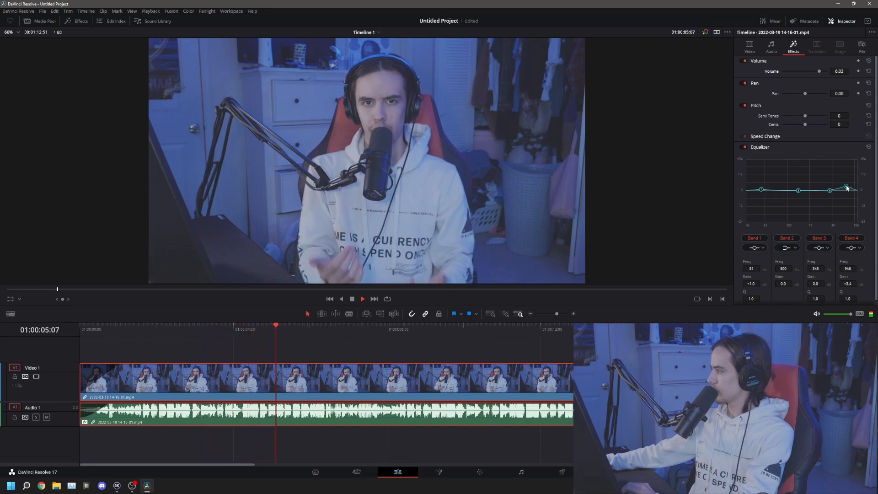
drag(830, 192, 820, 189)
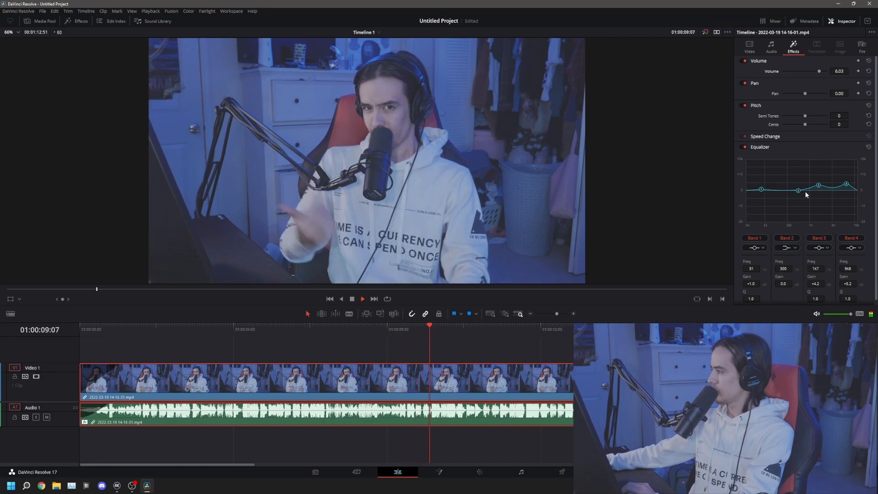
drag(764, 189, 764, 188)
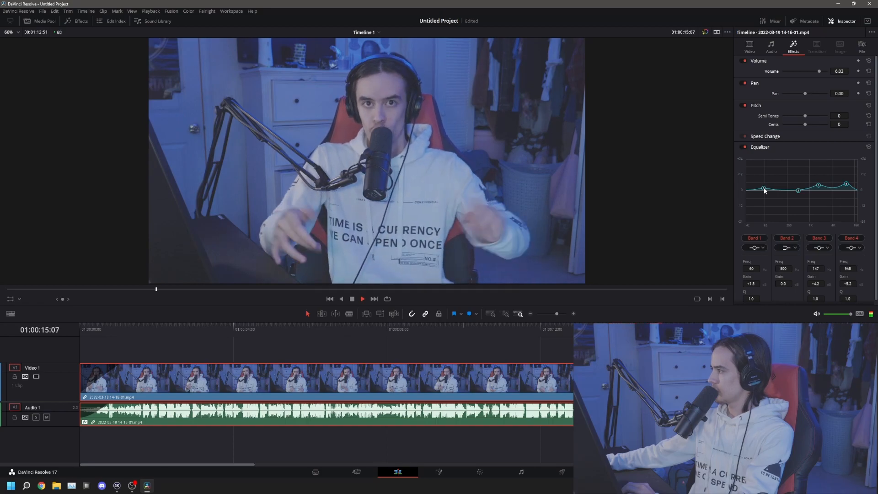
drag(798, 190, 793, 192)
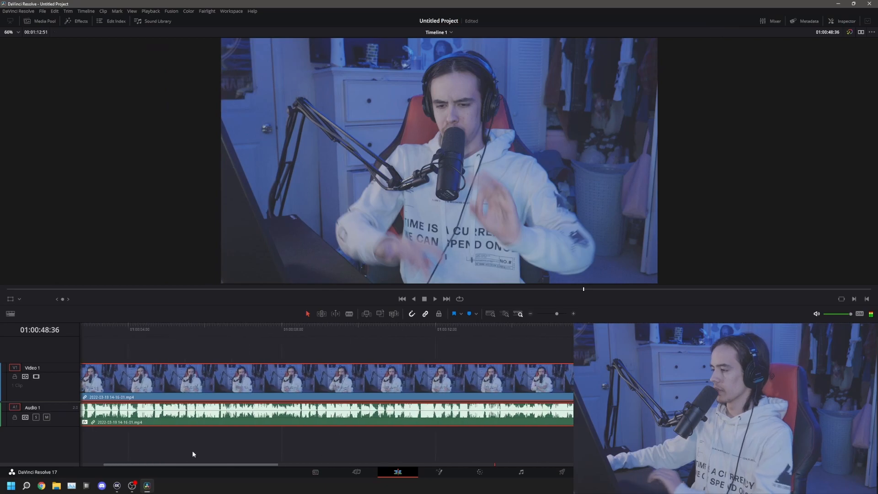
- Fit the whole clip in the timeline view and switch to the Color page
drag(558, 313, 552, 314)
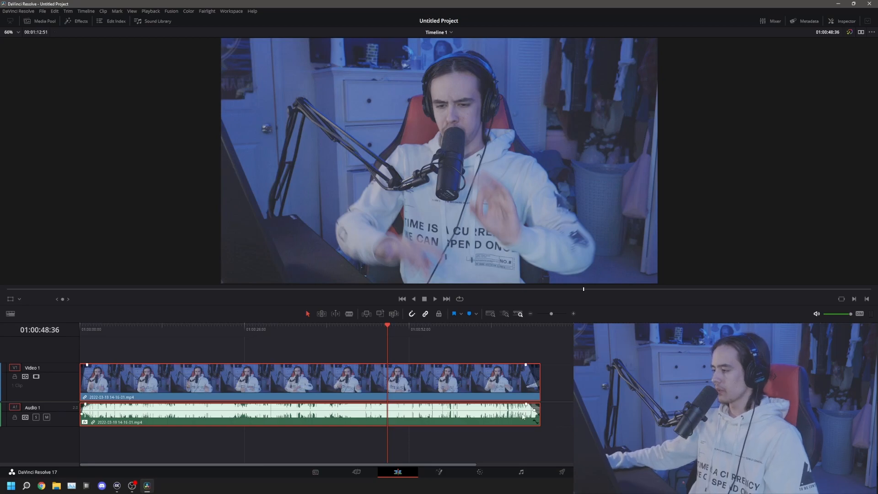
click(480, 472)
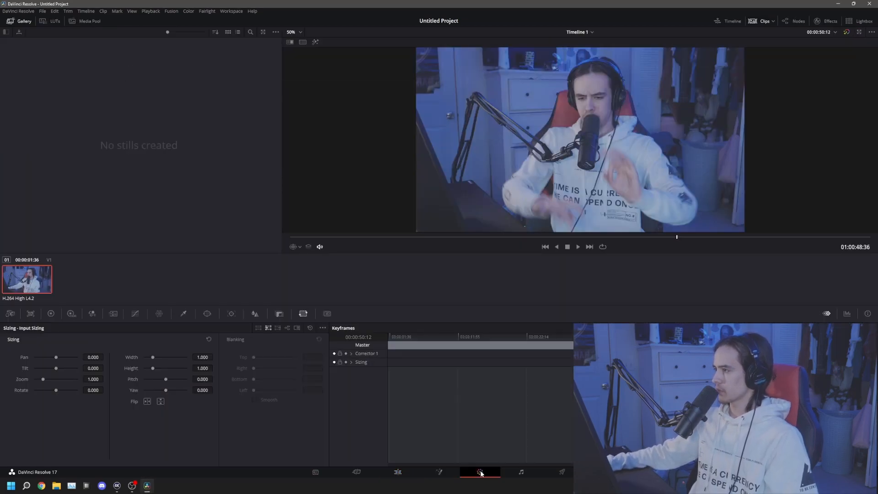
- Check the Deliver page, return to the Color page, and preview the clip up to about 7 seconds in
click(544, 474)
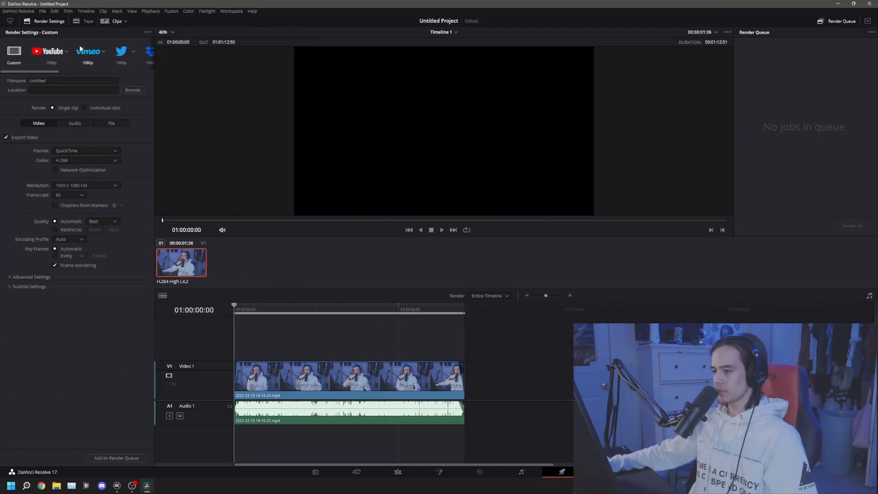
click(488, 470)
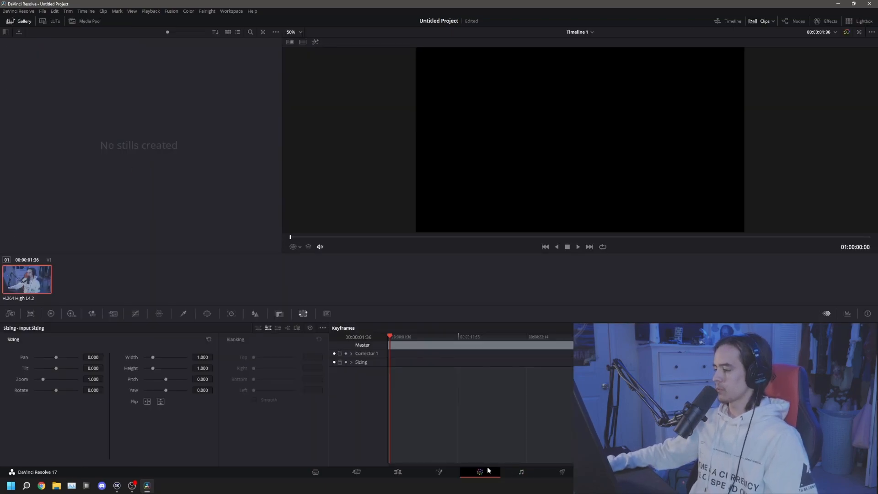
key(space)
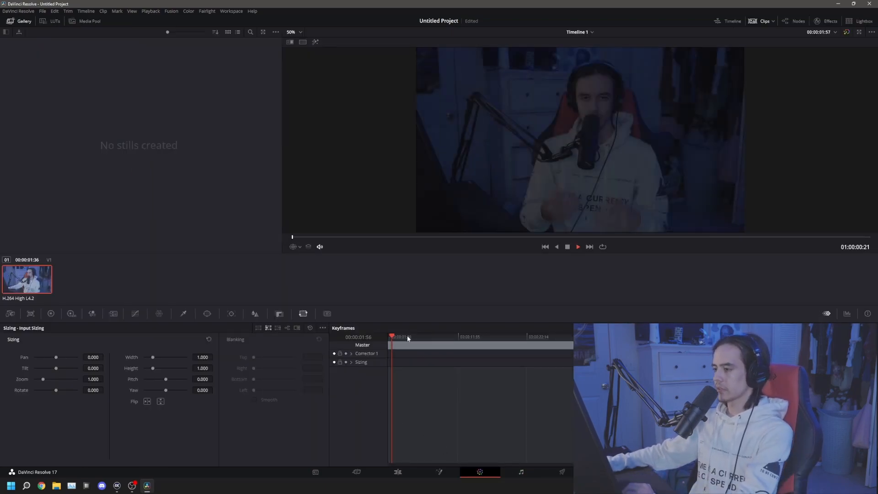
drag(417, 337, 440, 337)
- Examine the Color page's grading palettes one after another, including the HSL Qualifier, to review the available correction tools
click(207, 314)
click(184, 314)
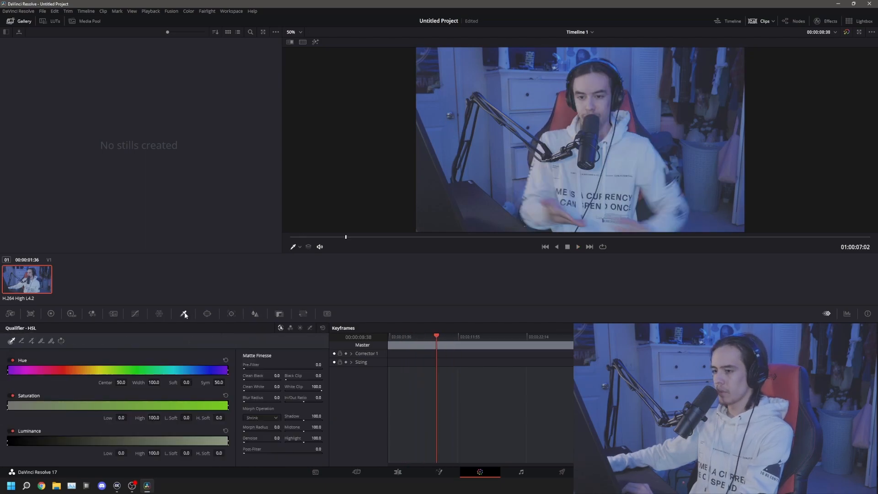
click(159, 313)
click(92, 314)
click(72, 313)
click(51, 313)
click(31, 314)
click(13, 314)
click(31, 313)
click(50, 314)
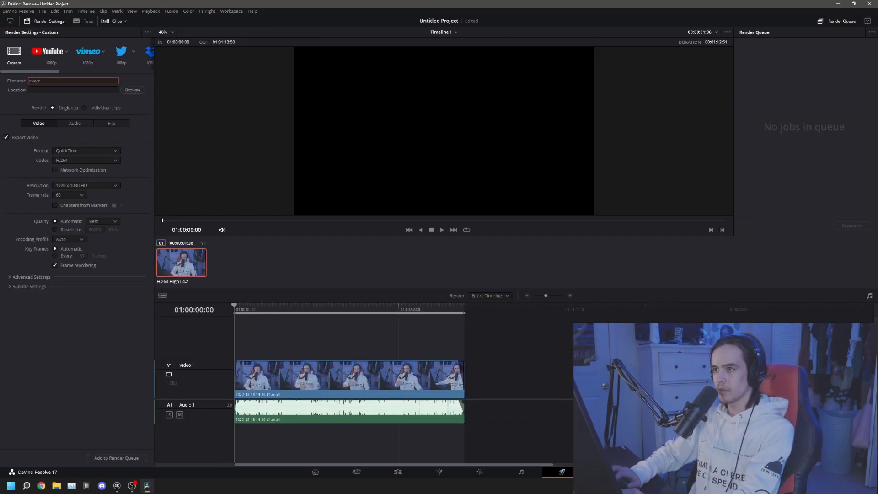
- Set the render output to a file named example in the Desktop's Editing folder, with the encoding profile set to High
click(132, 90)
click(28, 76)
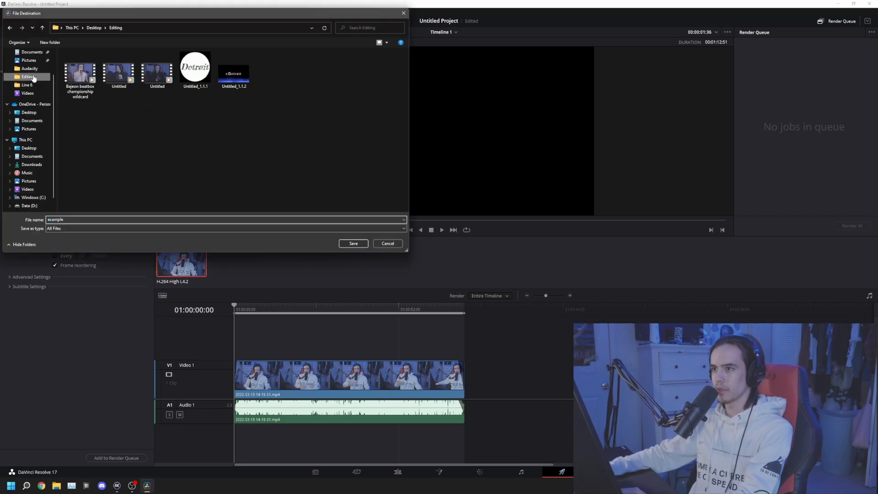
key(Return)
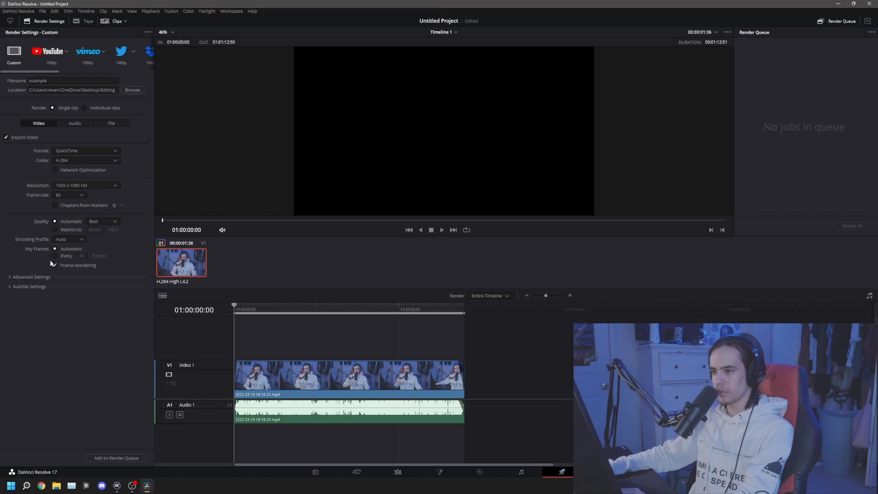
click(65, 240)
click(67, 268)
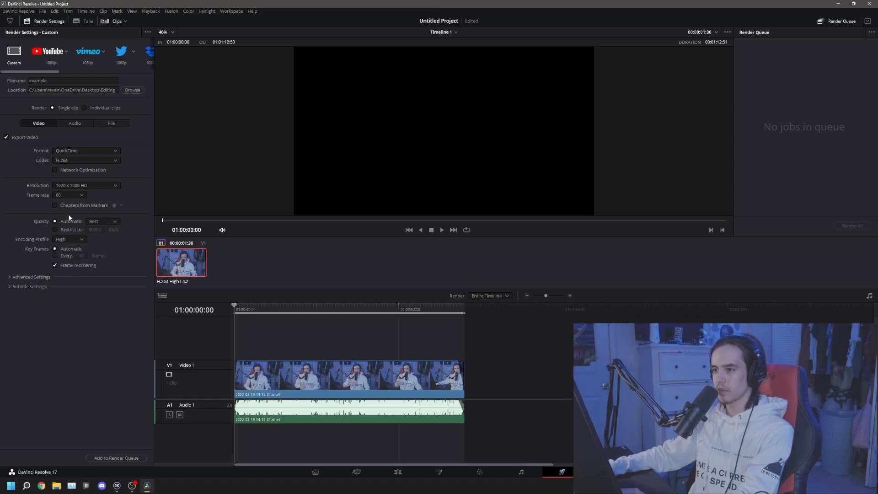